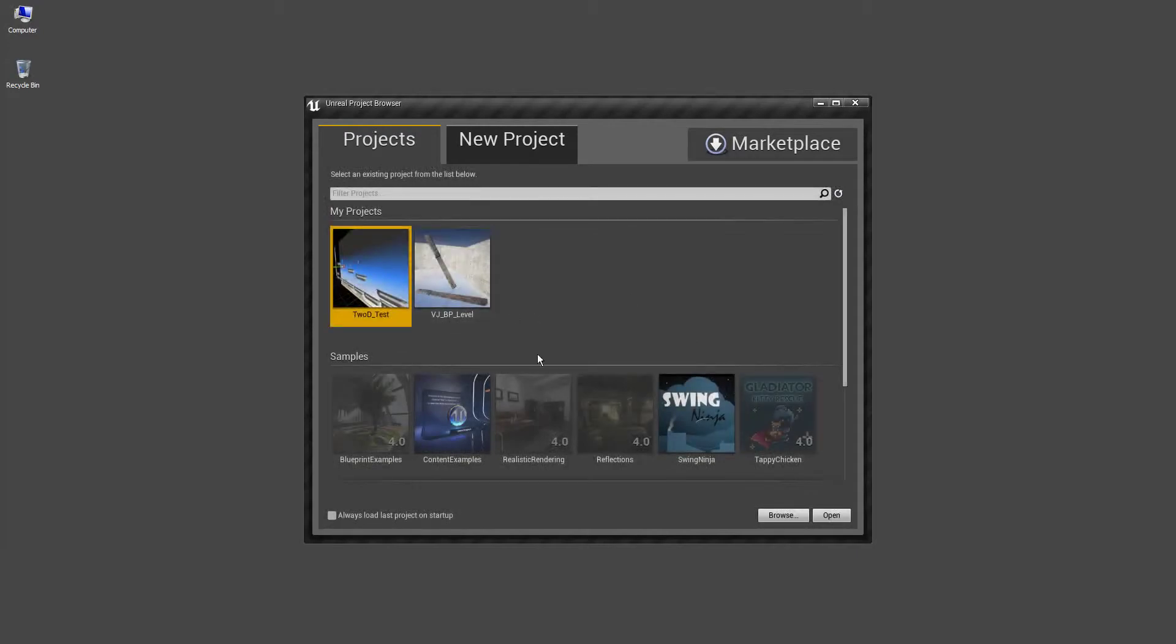
Browse the Code and Blueprint templates available for a new project, including the Third Person, Top Down and Vehicle ones
left_click(527, 147)
scroll(523, 368, "down", 3)
scroll(509, 368, "down", 3)
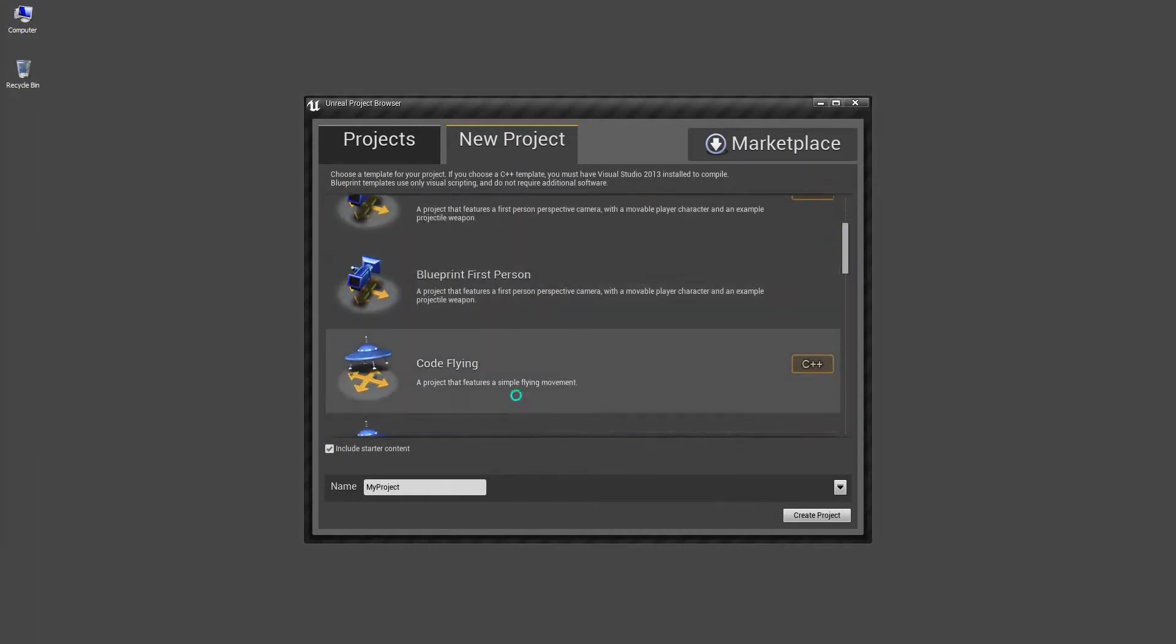
scroll(521, 365, "down", 6)
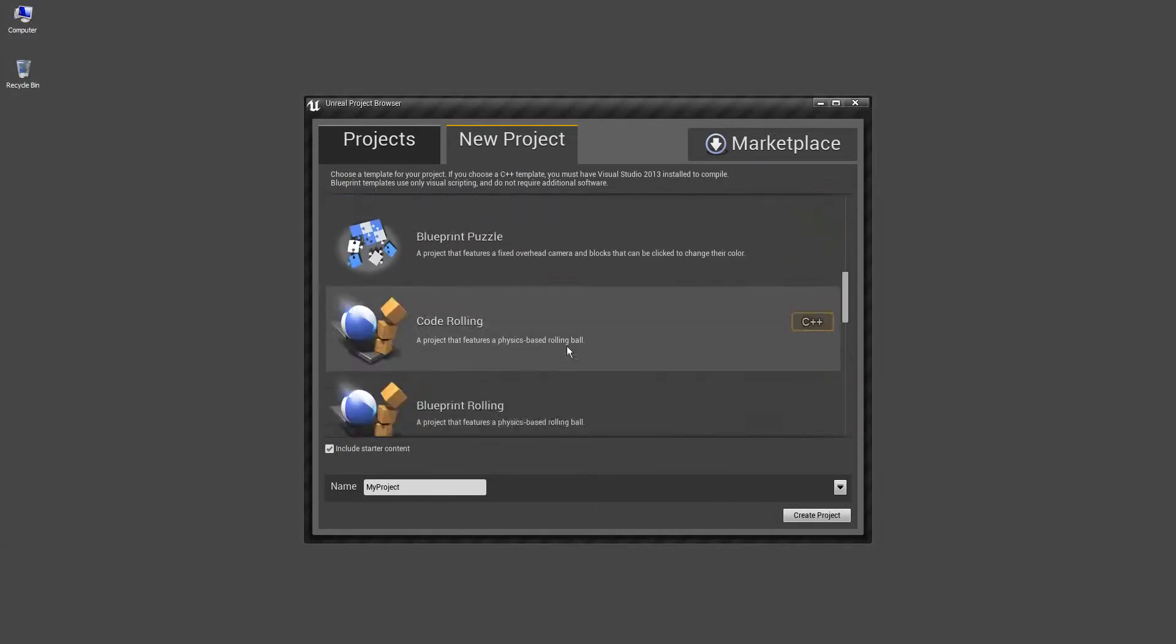
scroll(564, 294, "down", 3)
scroll(563, 310, "up", 1)
scroll(555, 276, "down", 1)
scroll(551, 310, "down", 6)
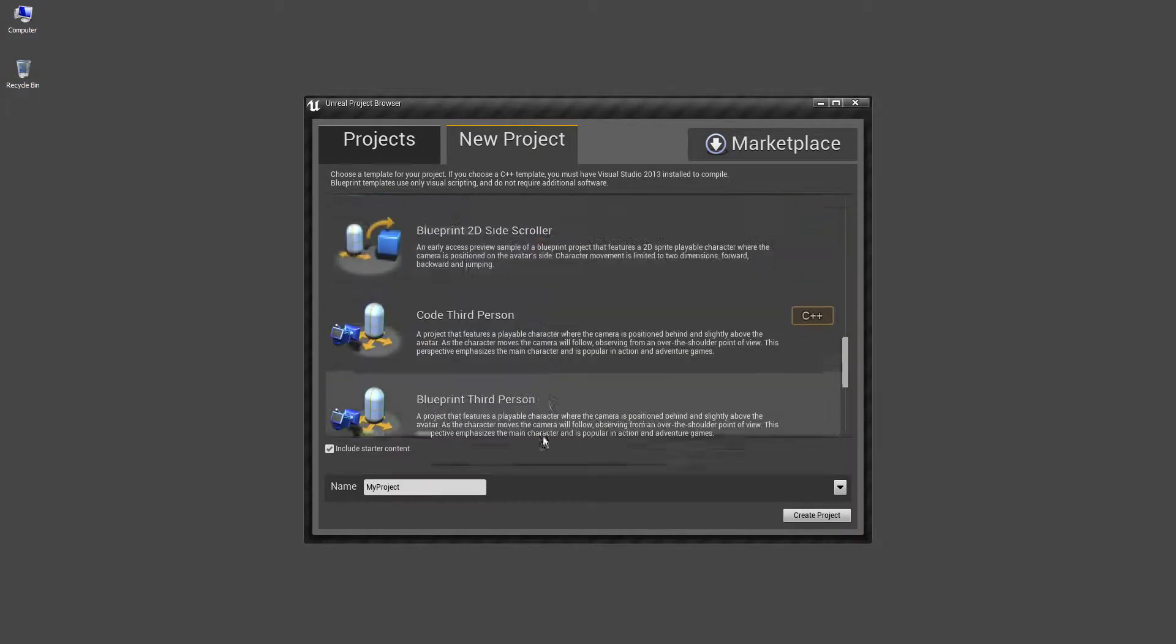
scroll(554, 367, "down", 3)
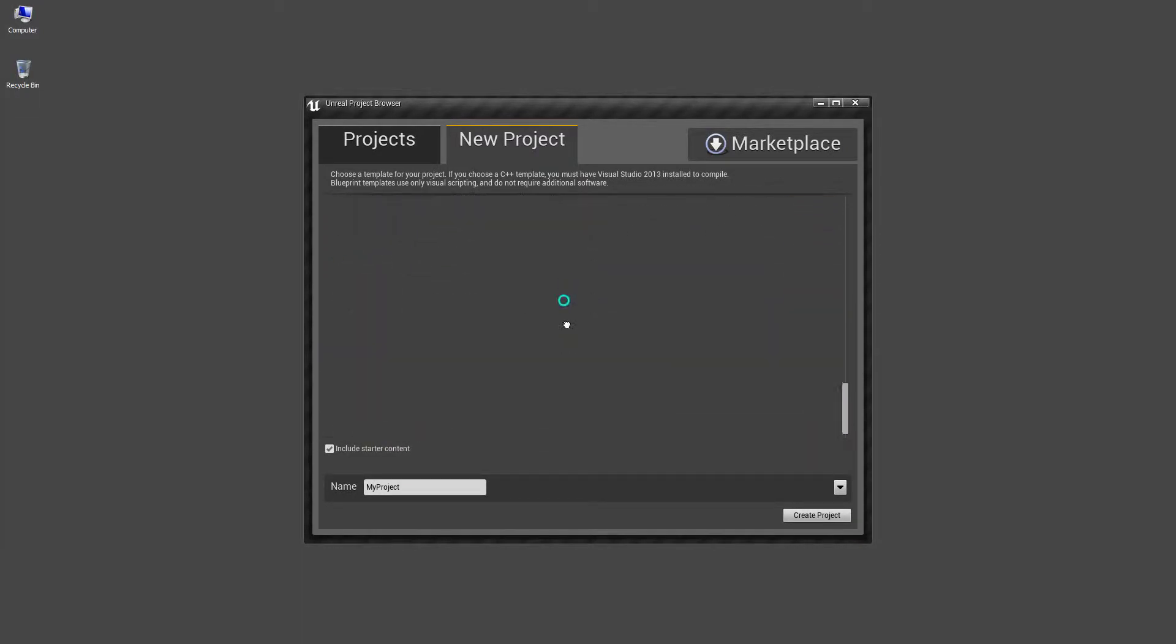
scroll(567, 300, "up", 1)
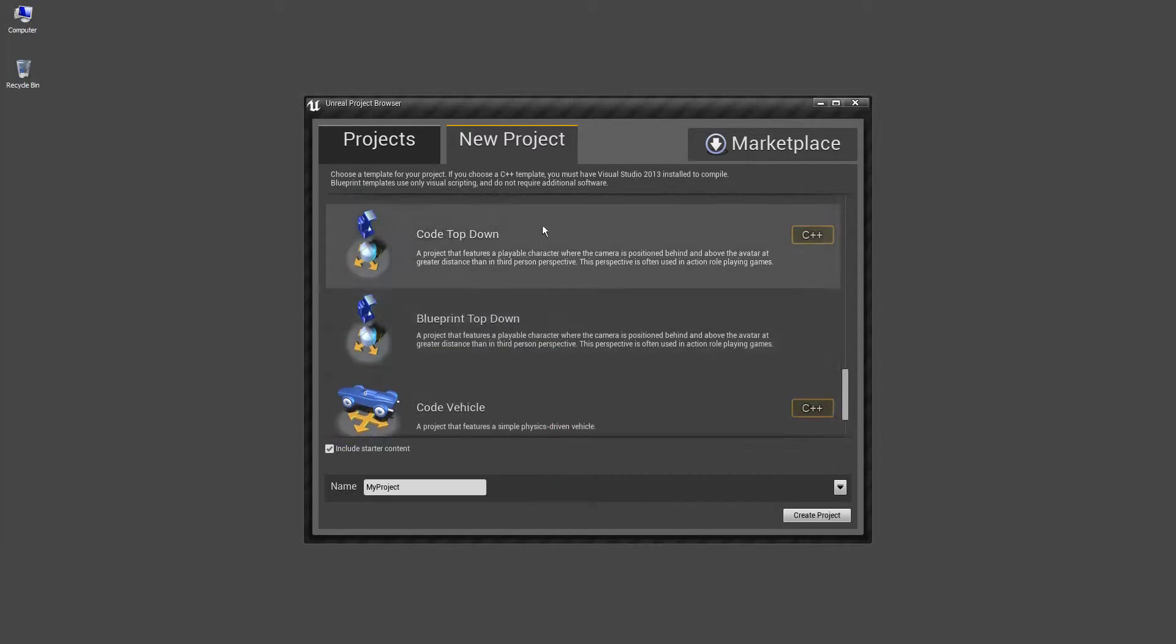
scroll(541, 236, "up", 1)
scroll(538, 233, "up", 2)
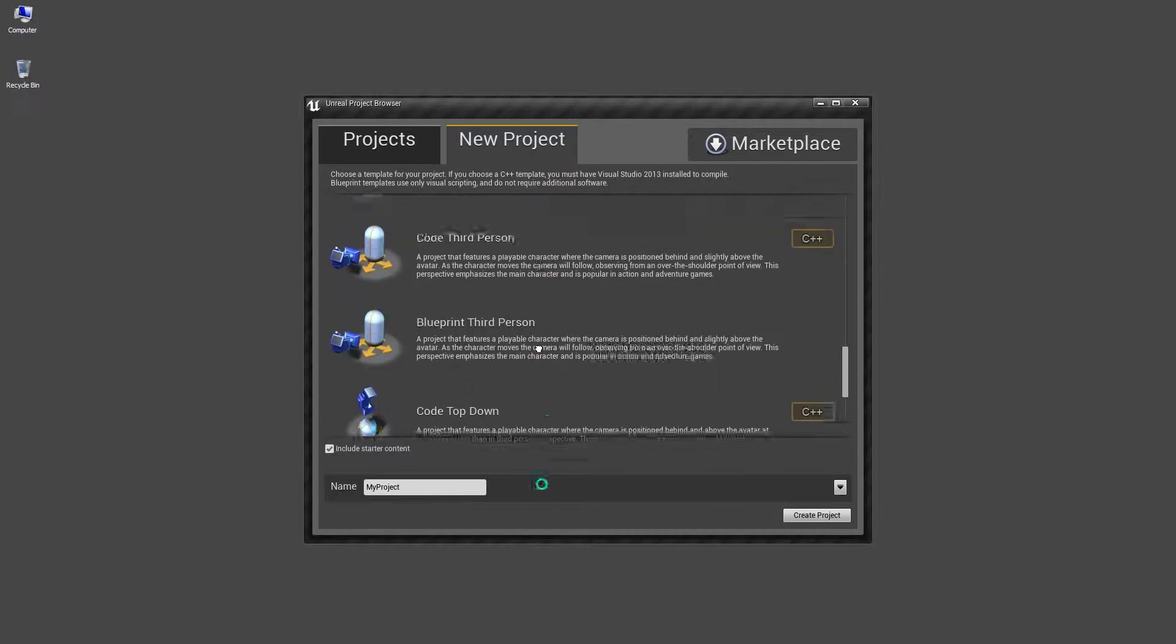
scroll(537, 336, "down", 3)
scroll(537, 253, "up", 2)
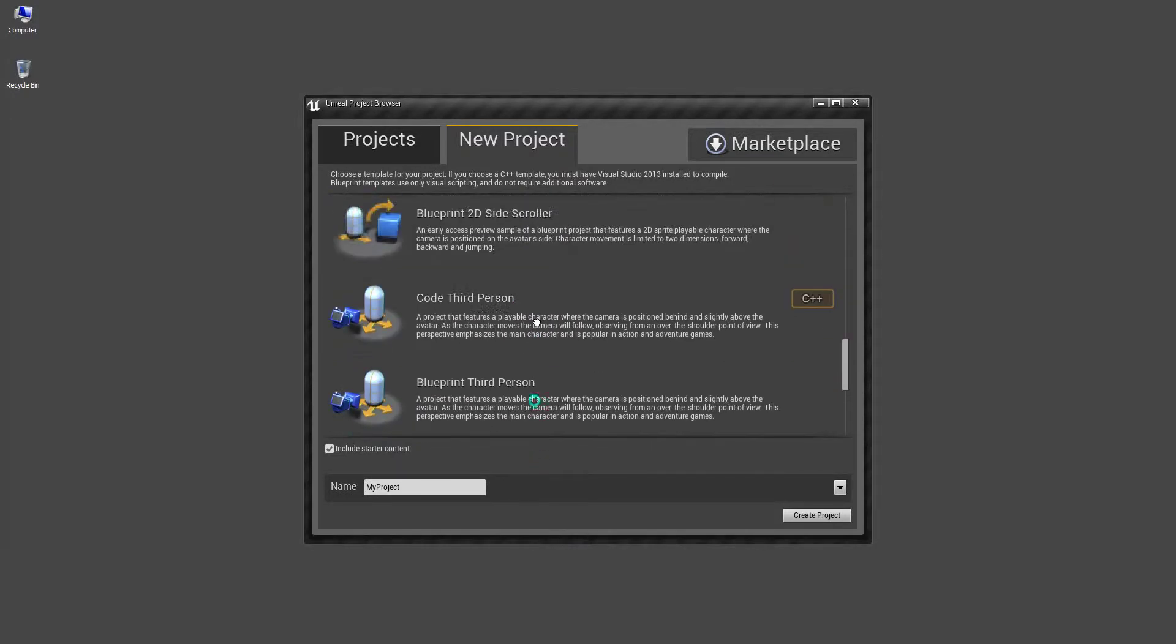
scroll(543, 285, "down", 1)
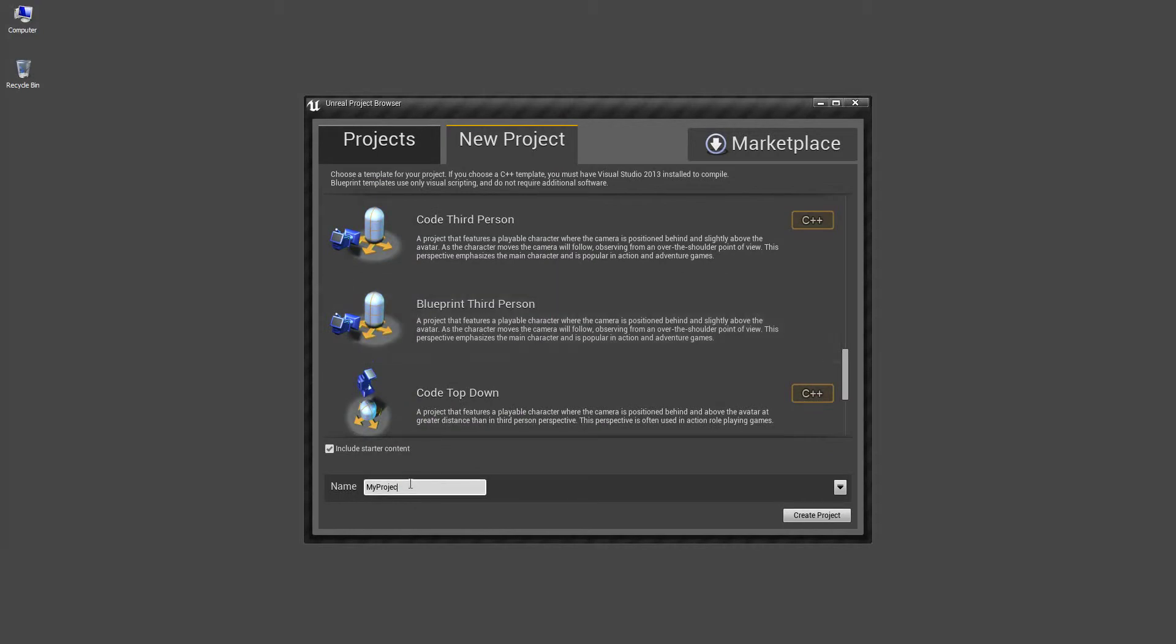
Name the new project InrtoToUE4_Tutorials, reveal its folder location, and create it with starter content included
key("BackSpace")
key("BackSpace")
key("BackSpace")
key("BackSpace")
key("BackSpace")
key("BackSpace")
key("BackSpace")
key("BackSpace")
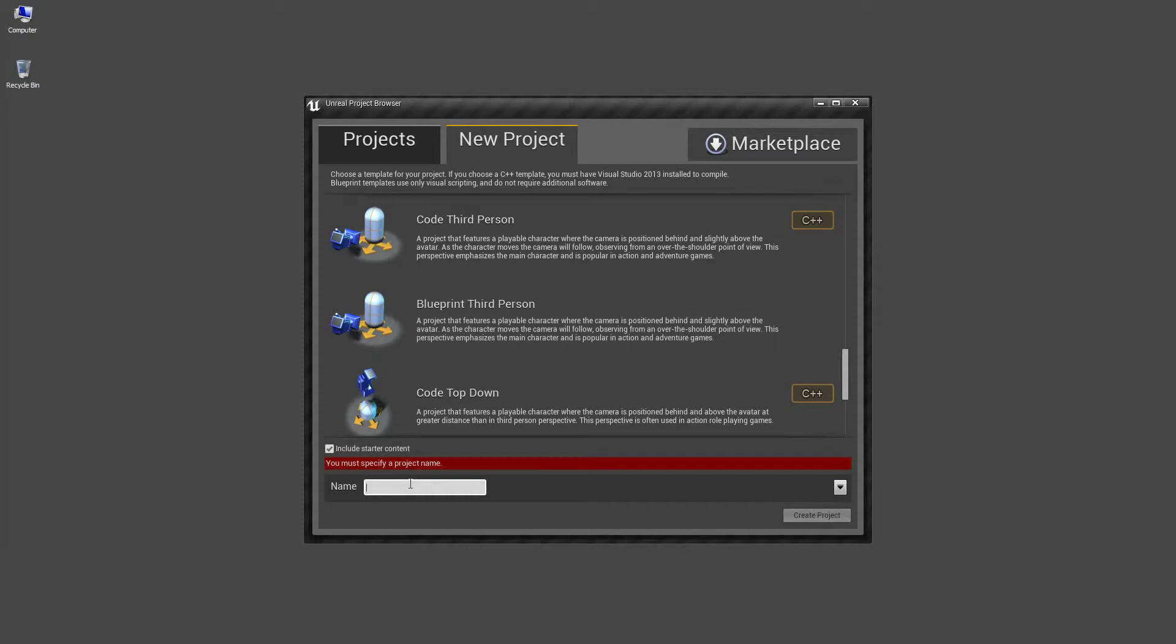
type("InrtoTo")
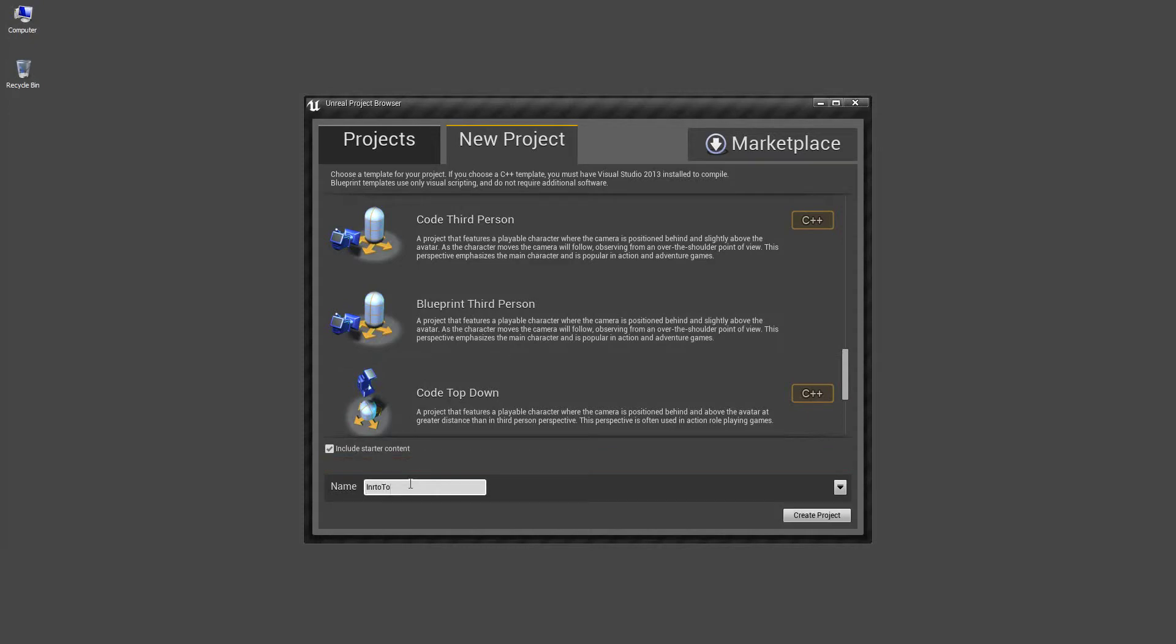
type("UE4_Tutorials")
left_click(839, 487)
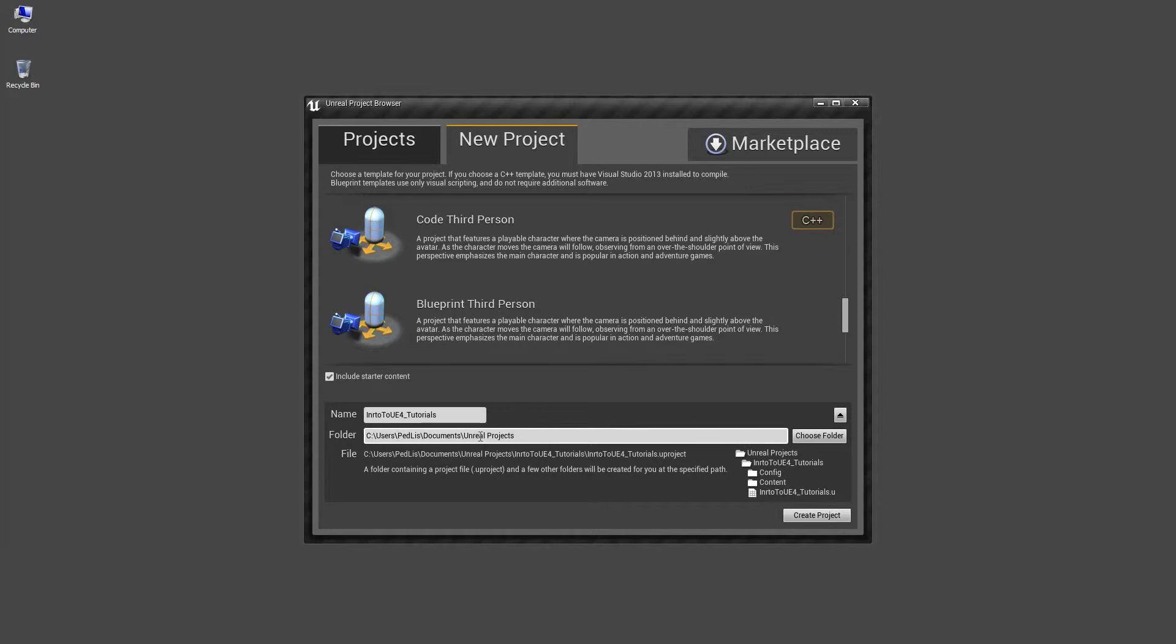
left_click(818, 516)
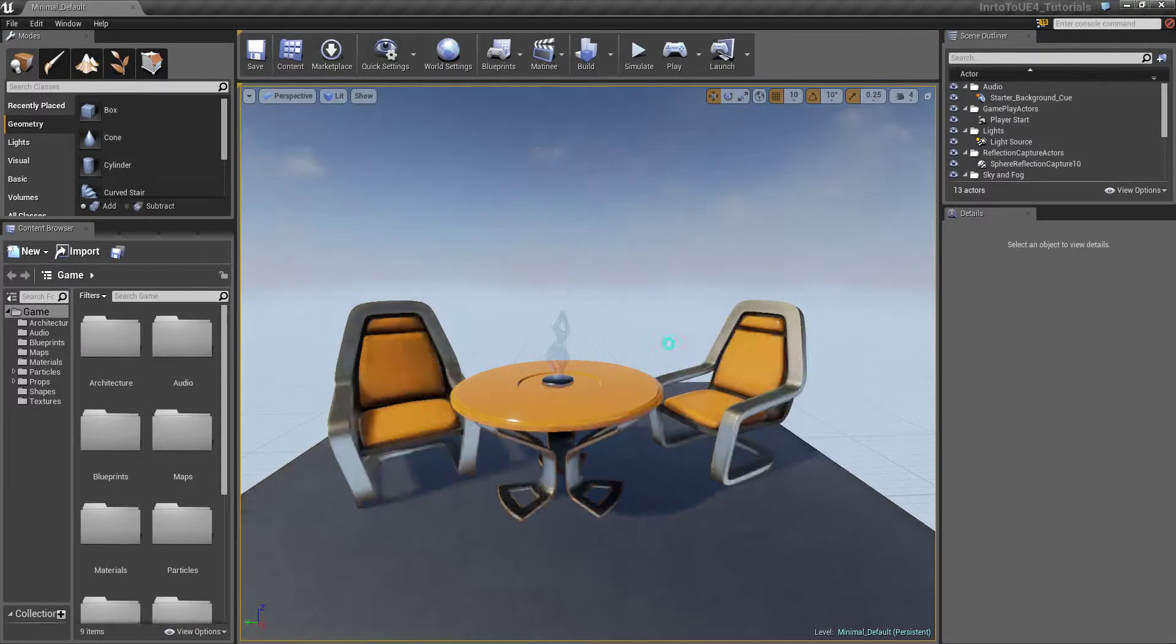
Look over the default level, from the table and chairs to the wider floor area with the player start
right_click_drag(669, 343, 718, 373)
left_click_drag(719, 373, 712, 362)
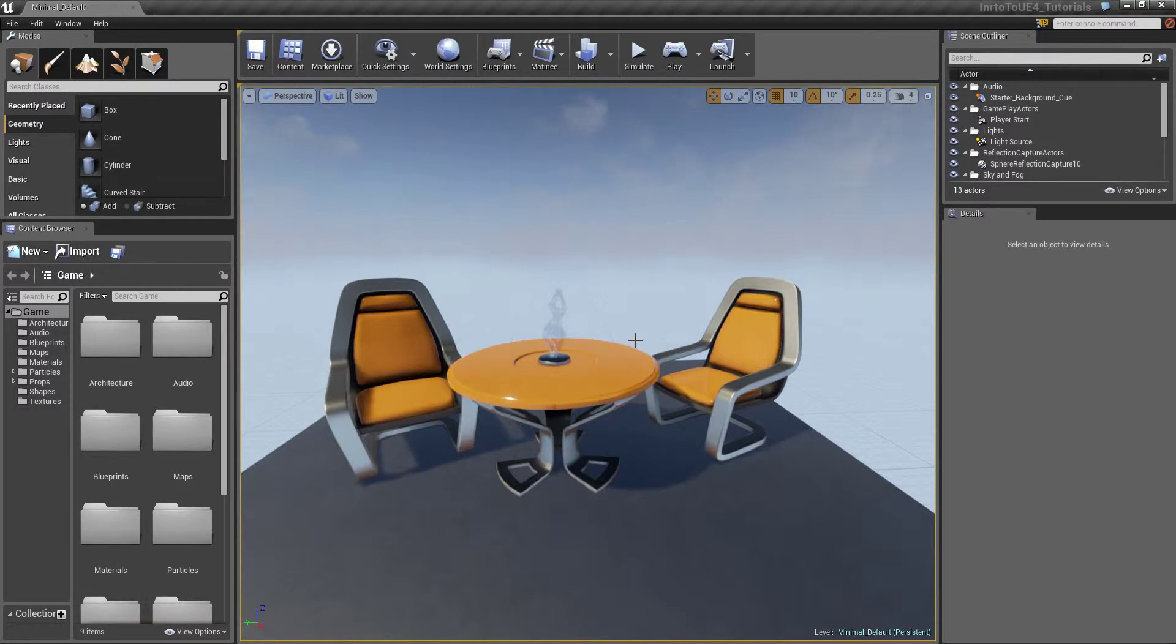
scroll(622, 358, "up", 2)
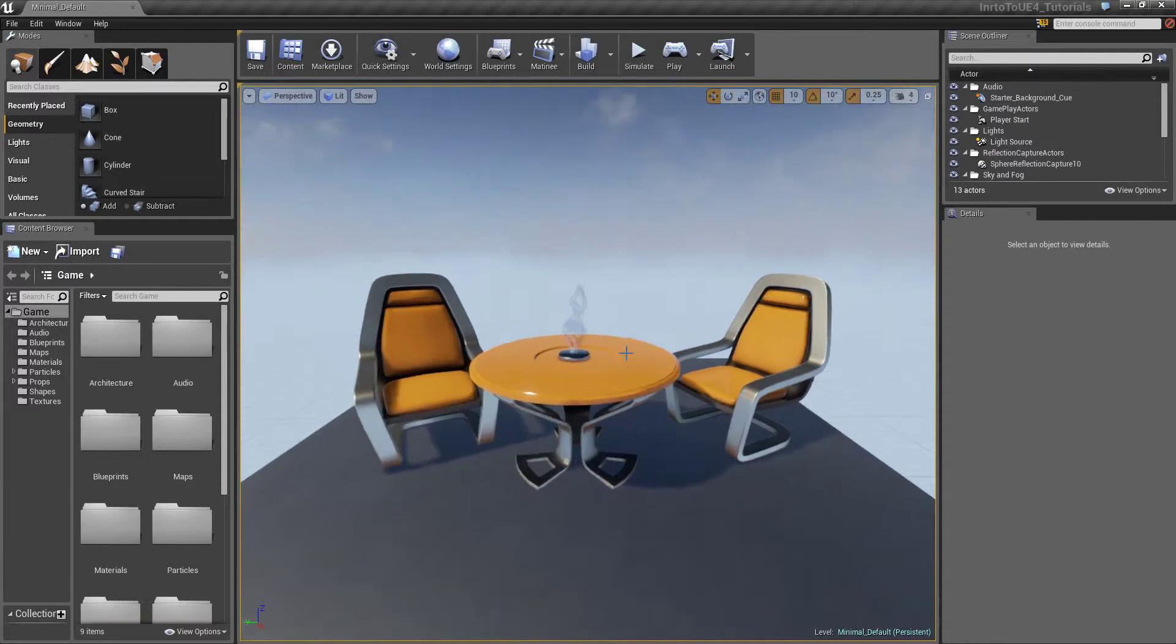
scroll(626, 353, "down", 4)
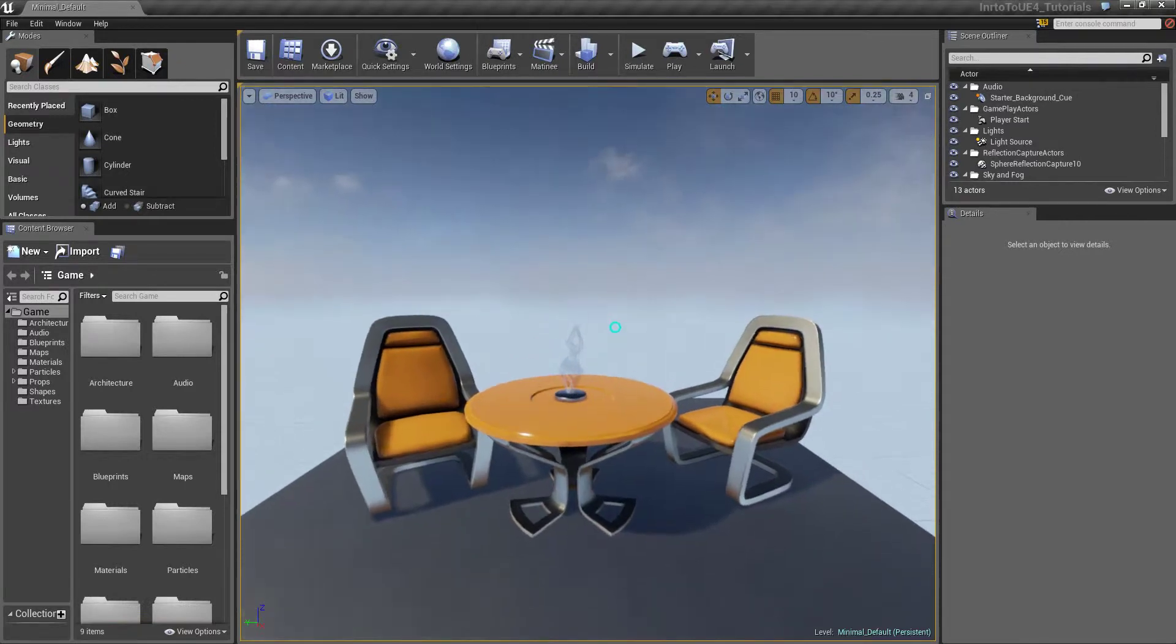
mouse_move(627, 353)
right_mouse_down()
mouse_move(667, 343)
mouse_move(606, 346)
right_mouse_up()
right_click_drag(528, 313, 1069, 337)
Open the StarterMap.umap level from the project's Maps folder
left_click(12, 23)
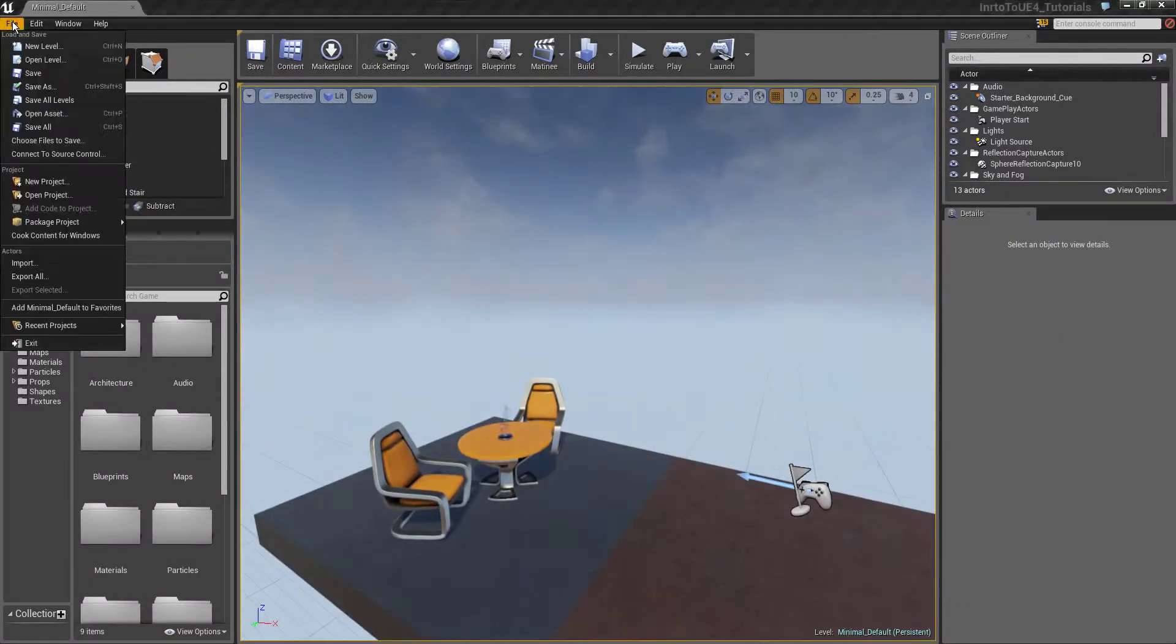
left_click(43, 60)
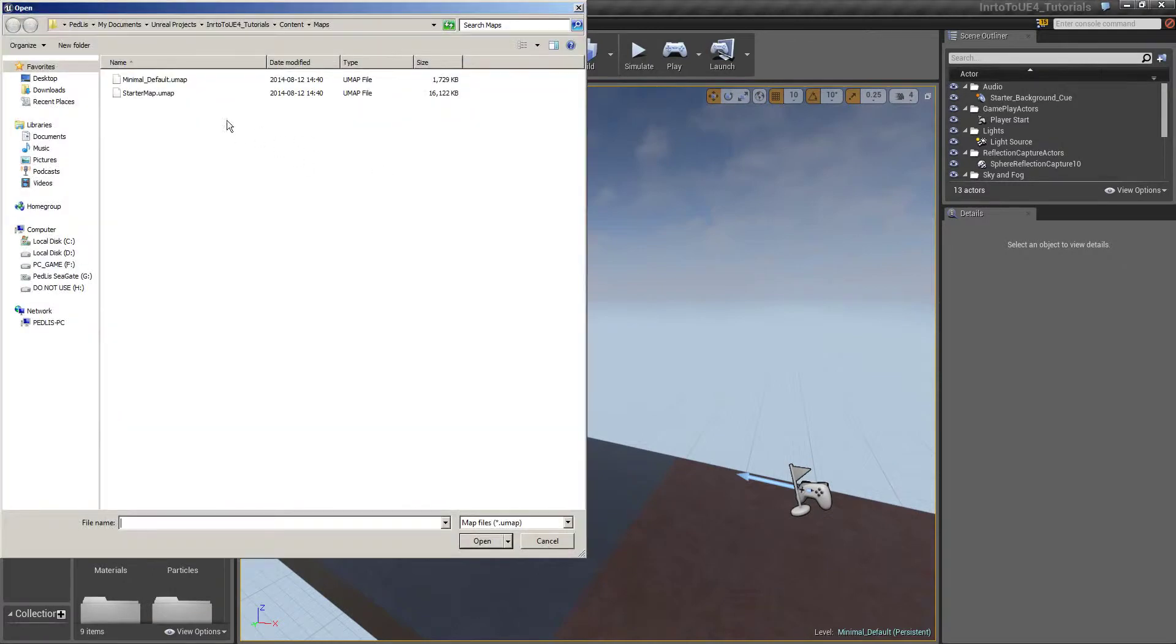
left_click(181, 93)
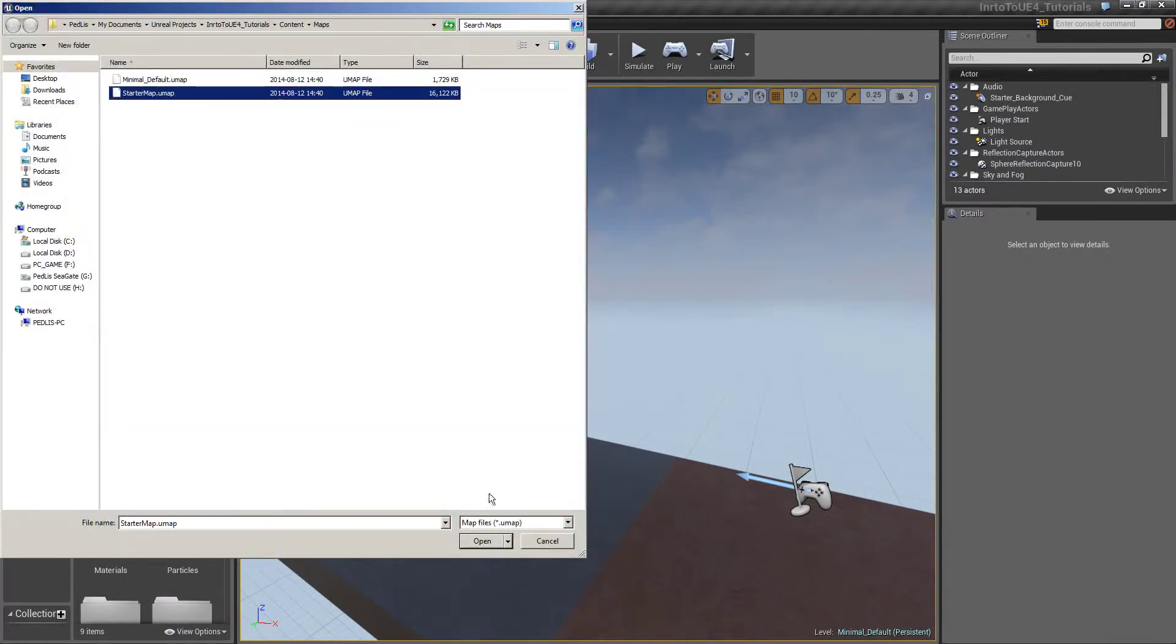
left_click(481, 541)
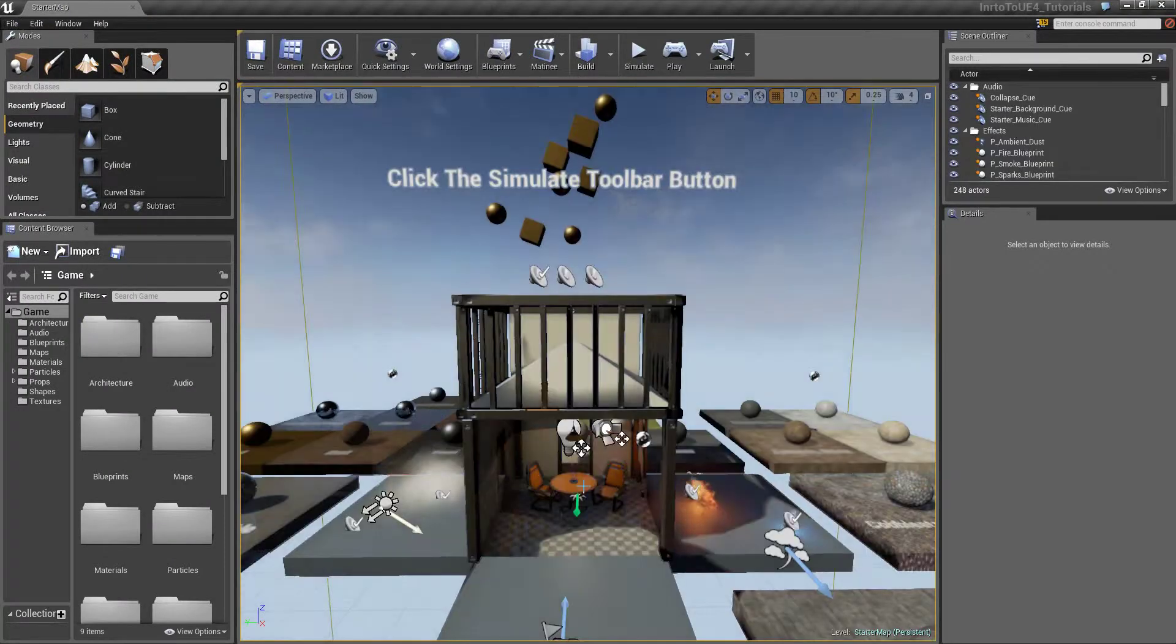
Frame the suspended blocks and spheres above the caged structure and start simulating the level
right_click_drag(586, 464, 585, 456)
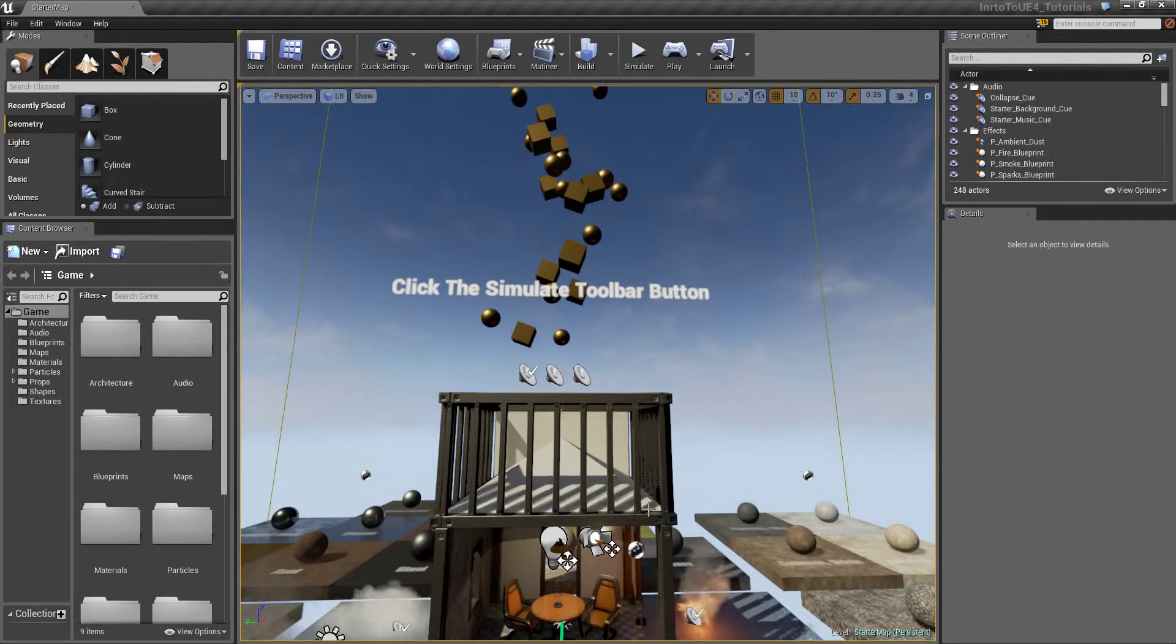
right_click_drag(426, 578, 433, 191)
key("w")
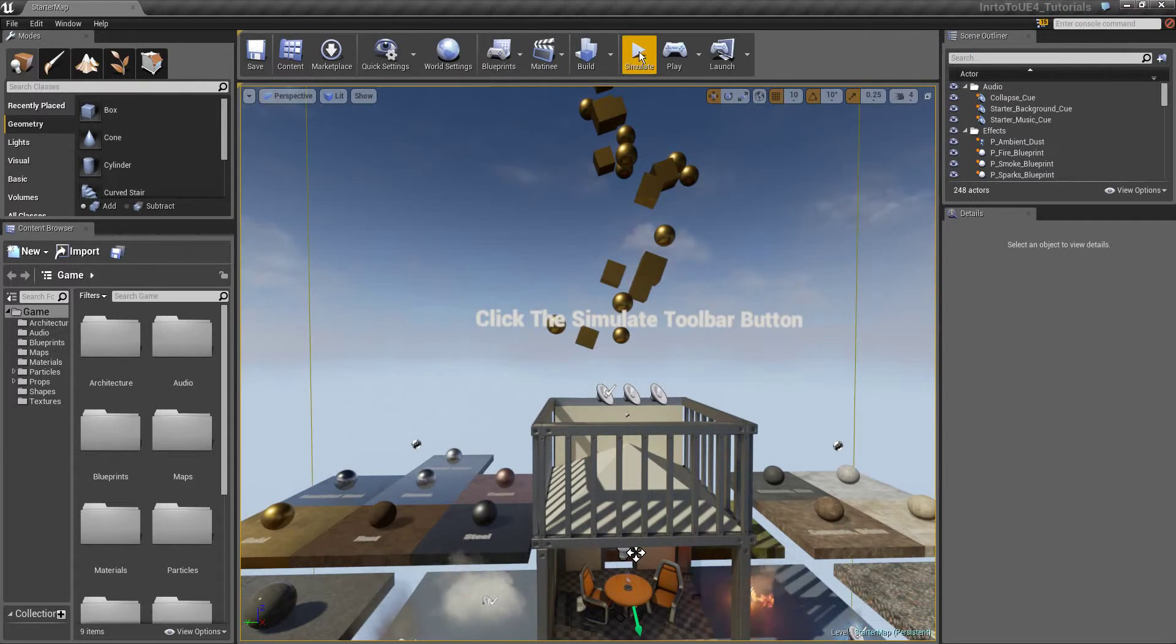
left_click(639, 56)
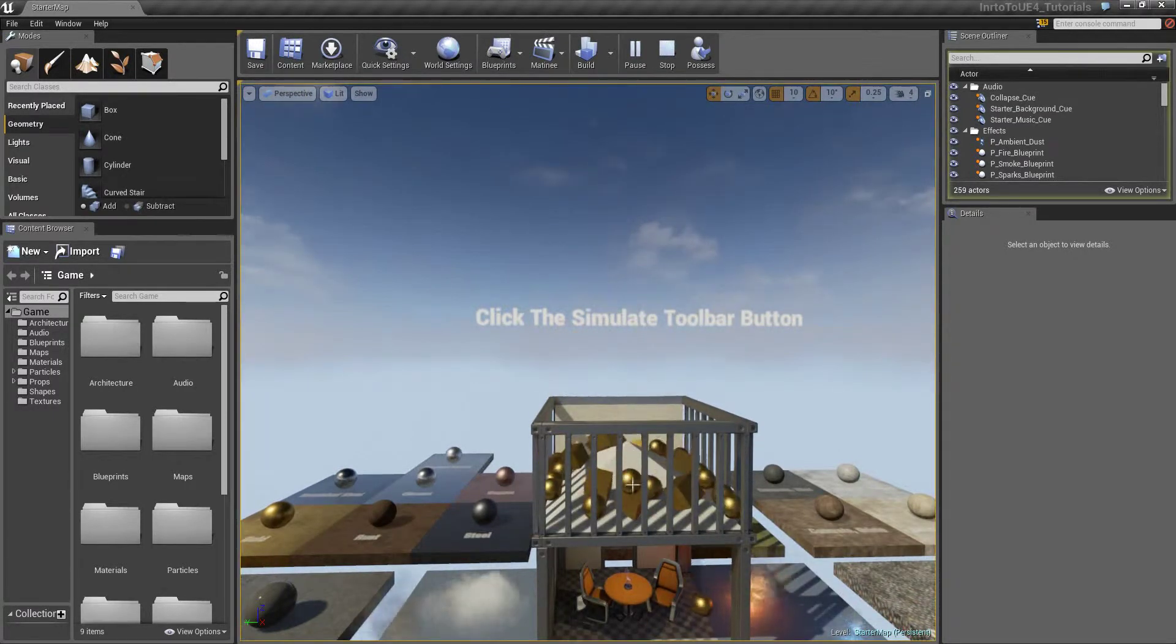
Fly around the simulating level to examine the structure, material platforms and fire and smoke effects, and stop the simulation
right_click_drag(735, 541, 789, 620)
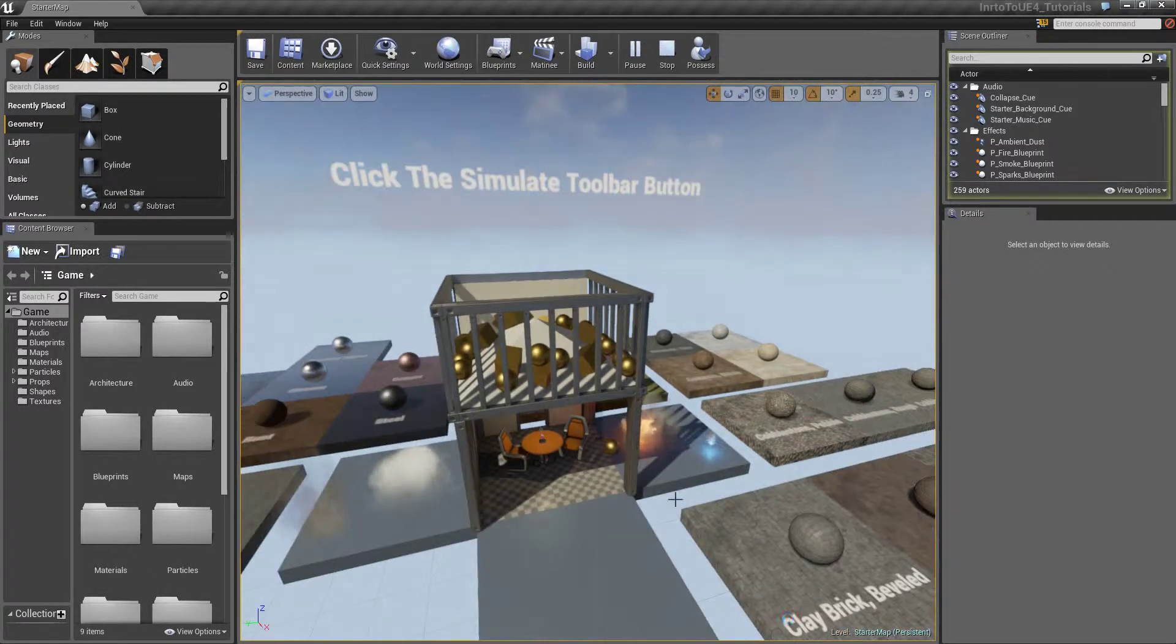
key("w")
mouse_move(689, 519)
right_mouse_down()
mouse_move(672, 484)
mouse_move(507, 600)
mouse_move(271, 582)
mouse_move(1172, 572)
mouse_move(1098, 588)
mouse_move(692, 536)
right_mouse_up()
key("w")
key("d")
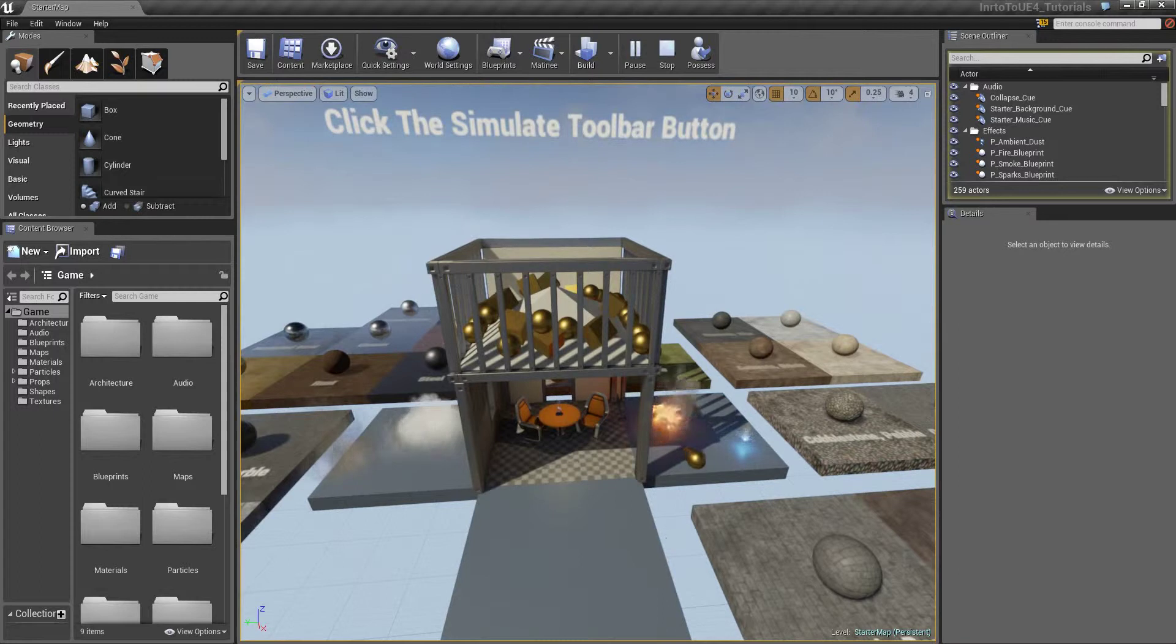
right_click_drag(567, 505, 541, 434)
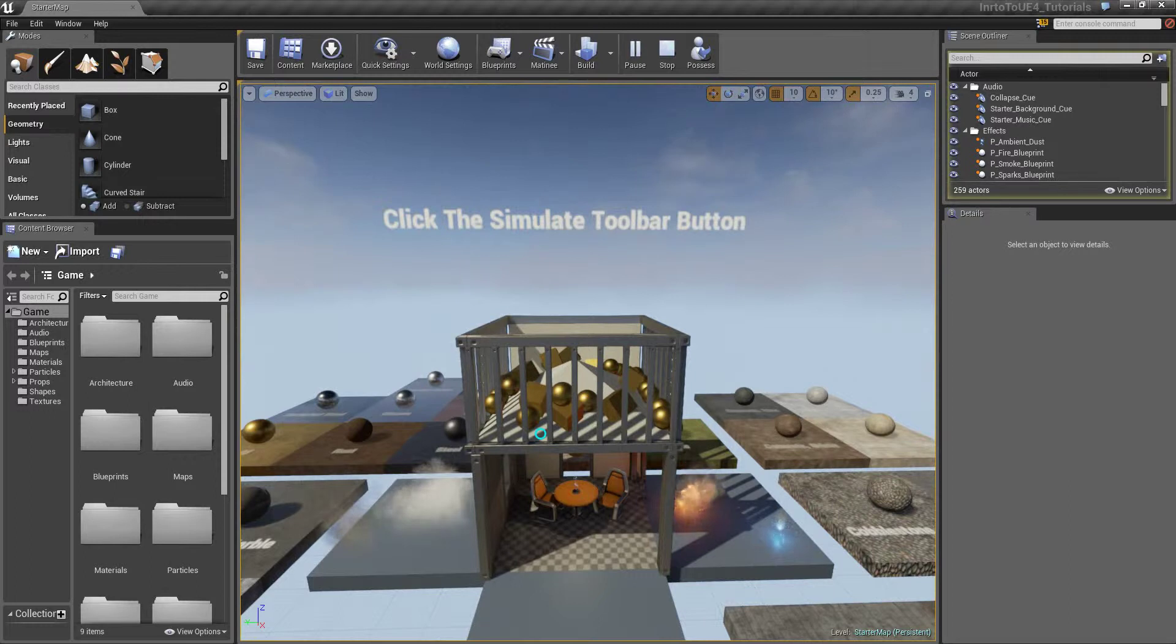
key("s")
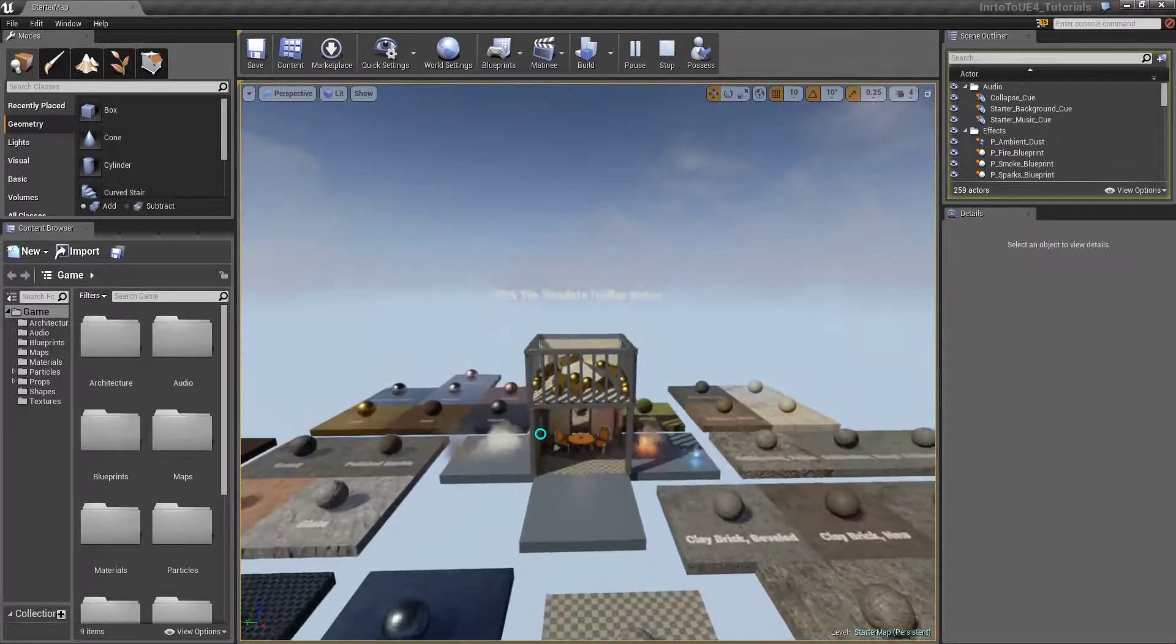
key("w")
key("a")
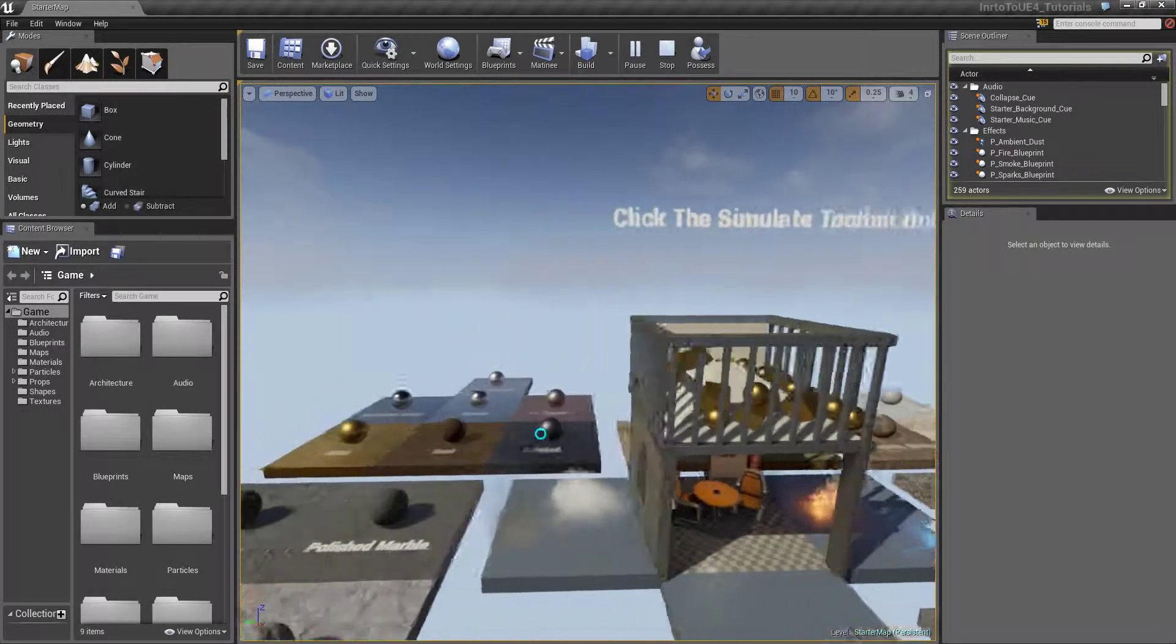
key("d")
key("s")
key("w")
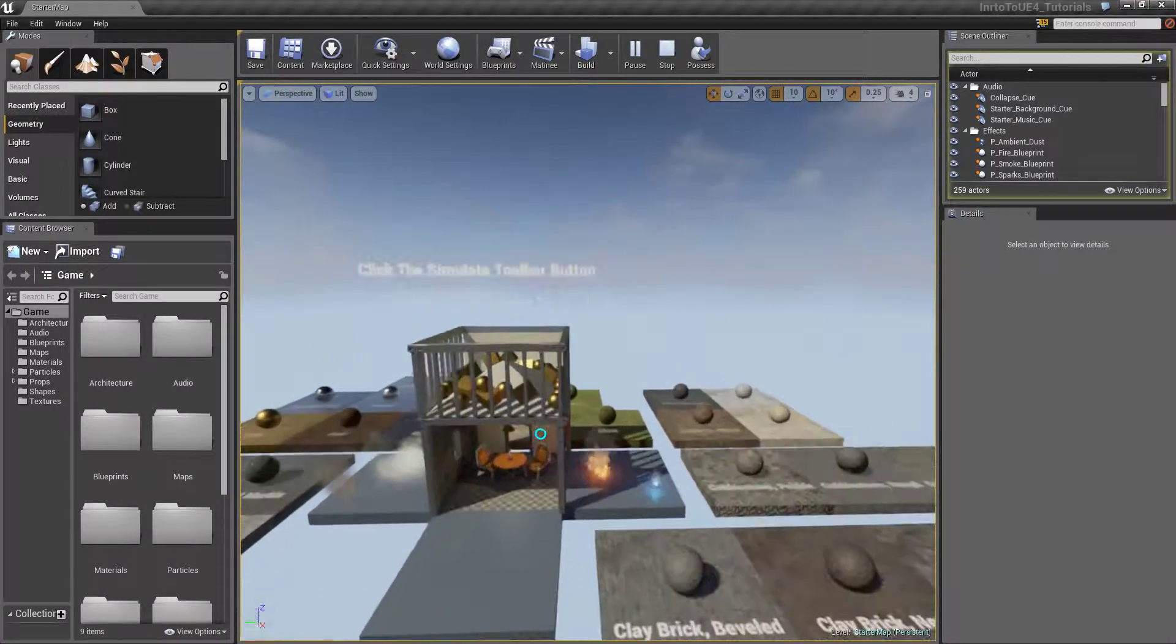
right_click_drag(541, 433, 269, 227)
key("w")
key("w")
right_click_drag(588, 362, 518, 397)
key("w")
key("d")
key("s")
key("w")
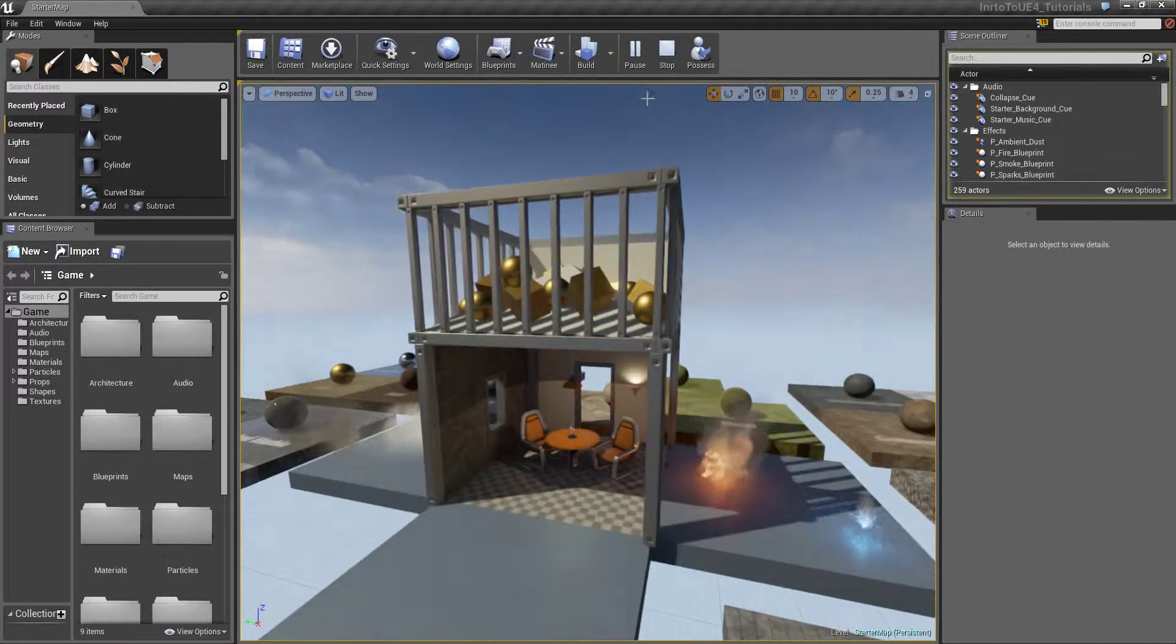
left_click(661, 57)
Select the Player Start actor in front of the structure and play the level in the viewport
right_click_drag(604, 320, 695, 545)
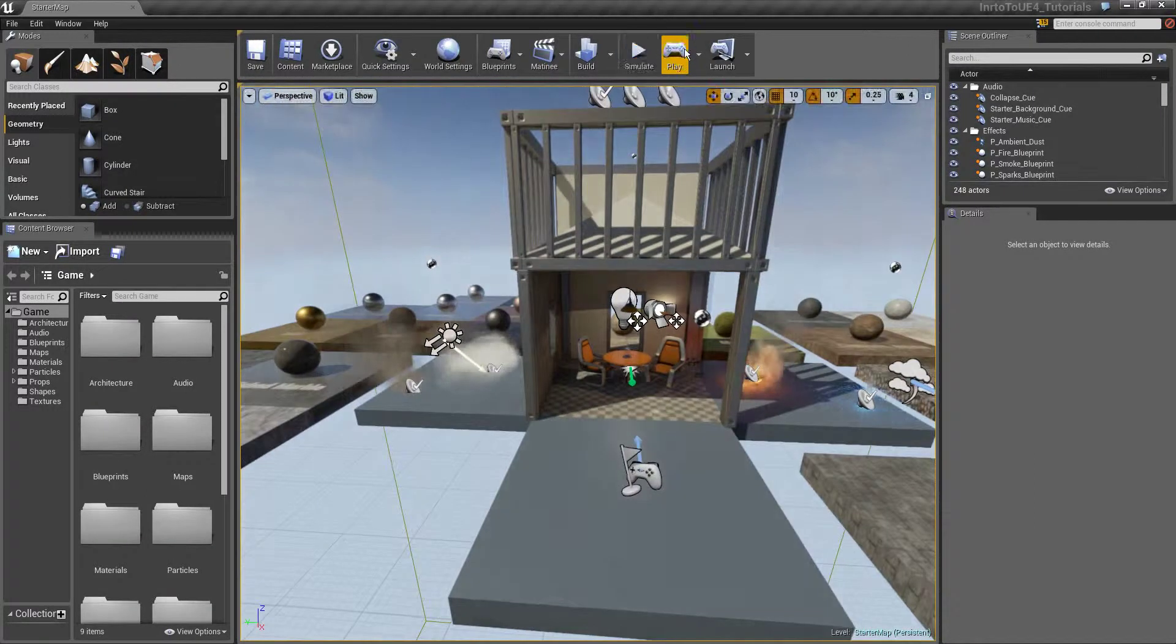
left_click(640, 472)
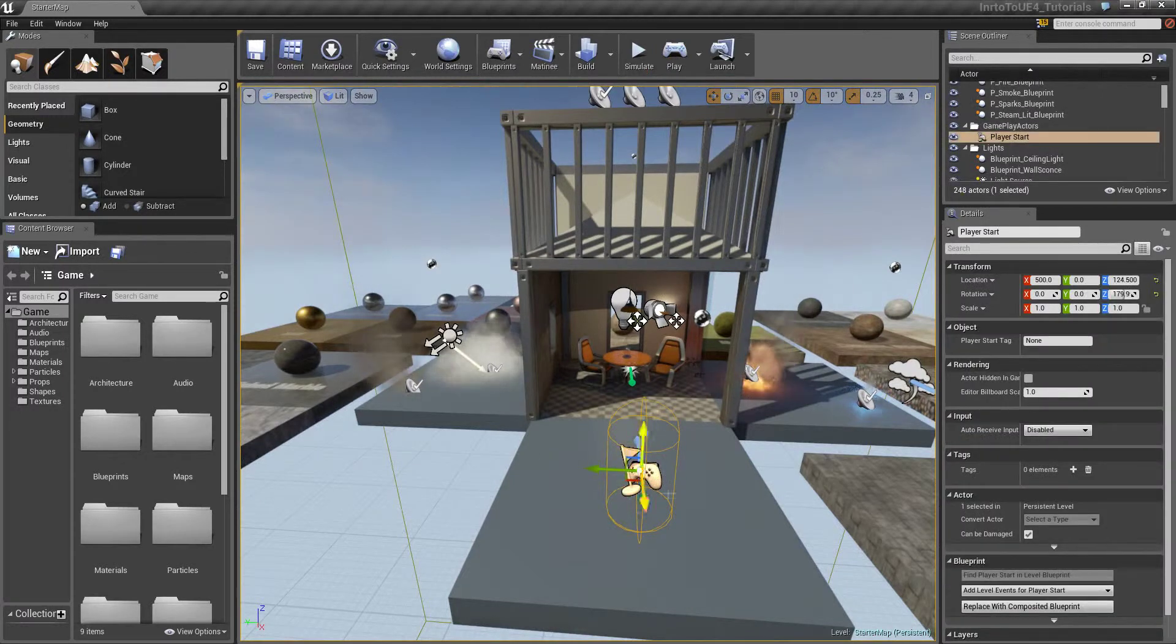
left_click(674, 52)
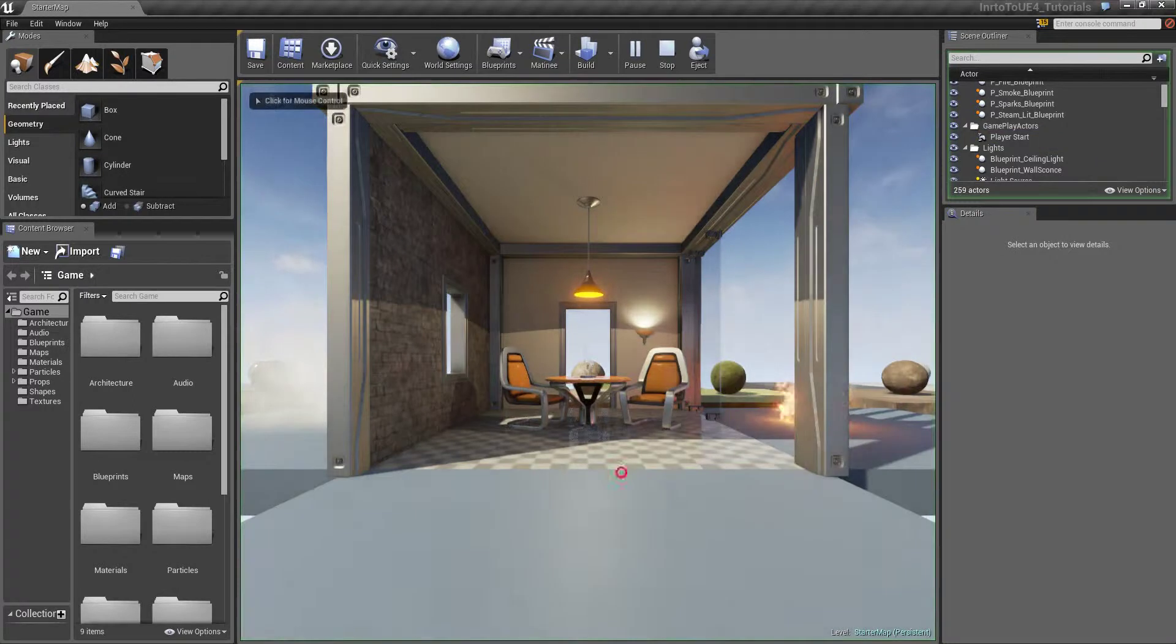
Walk through the furnished room and around the surrounding material platforms in play mode, and stop playing
left_click(621, 473)
key("w")
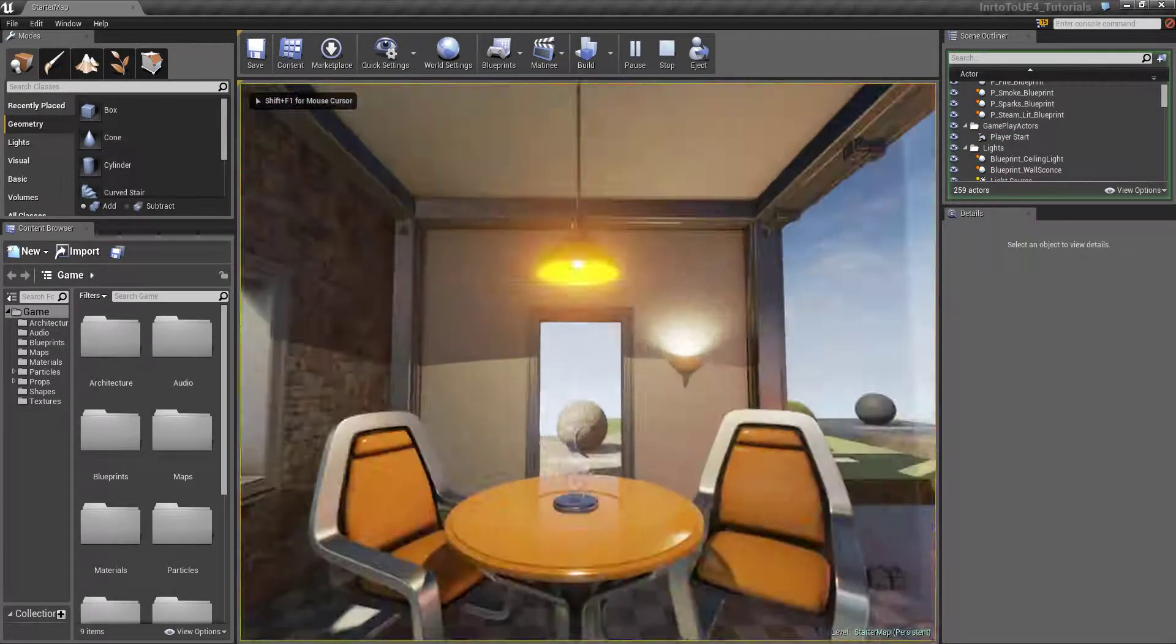
key("w")
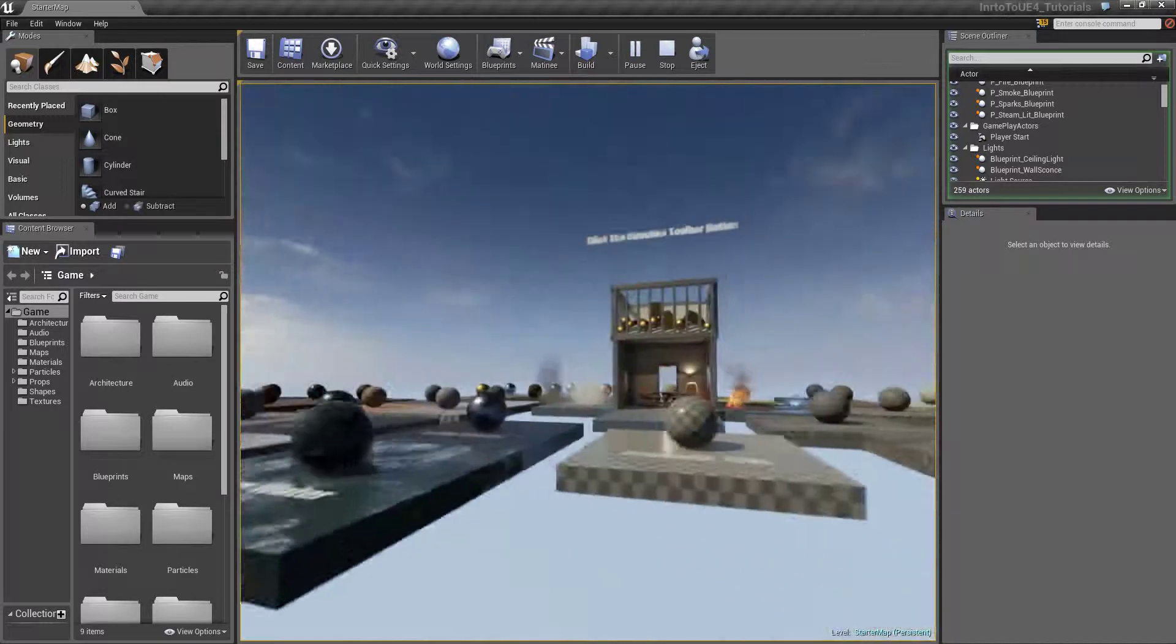
key("w")
key("w")
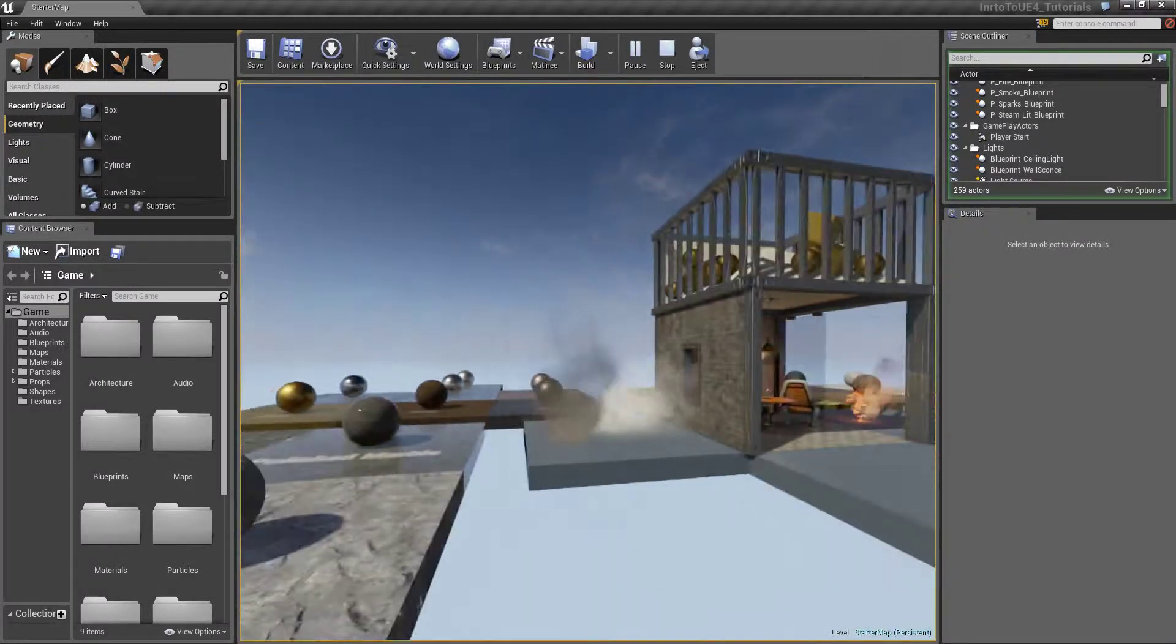
key("w")
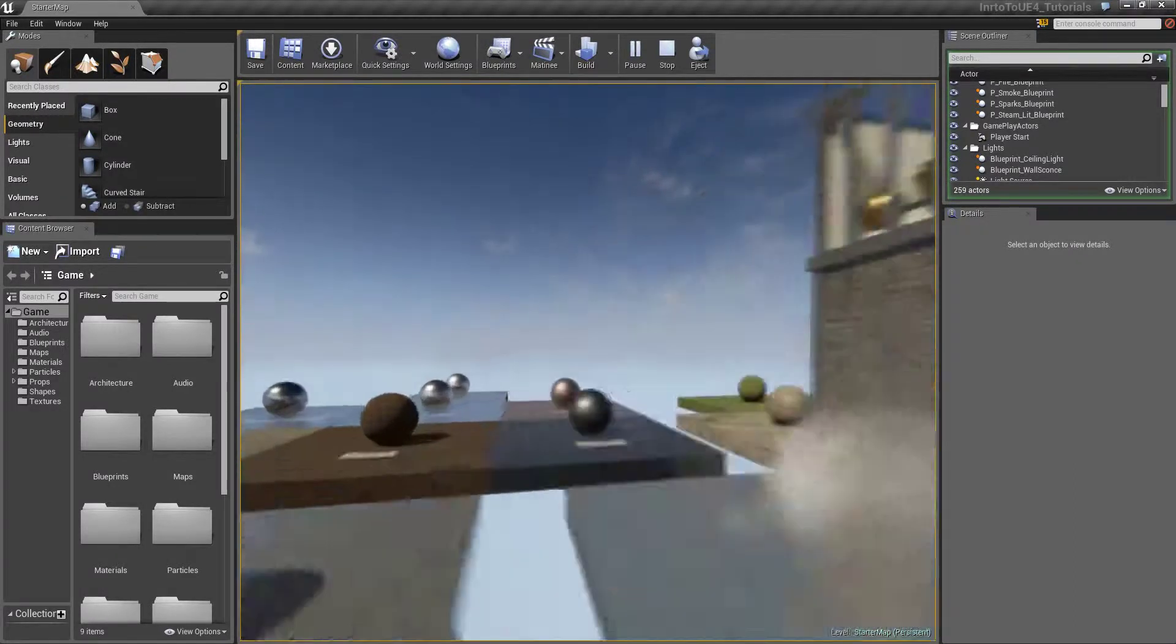
key("w")
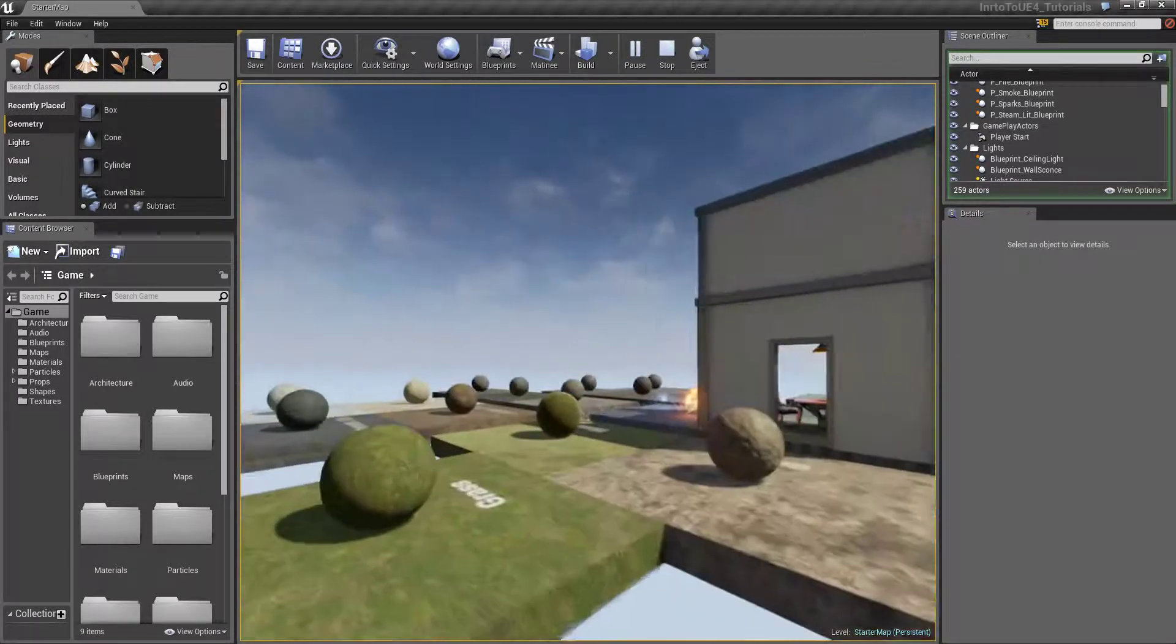
key("w")
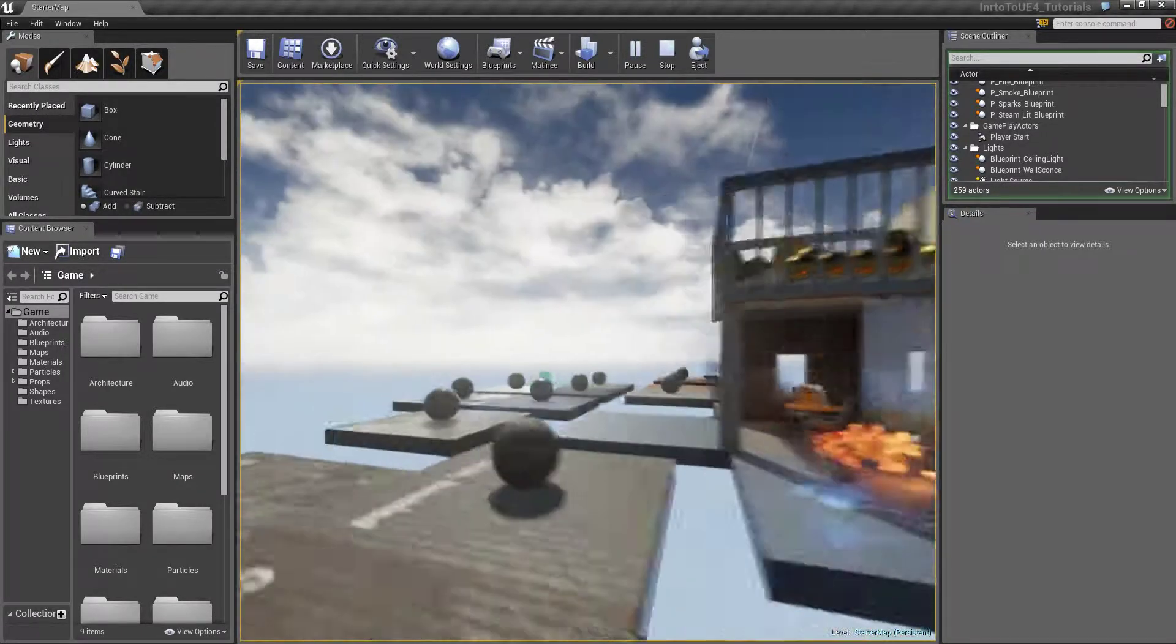
key("s")
key("d")
key("w")
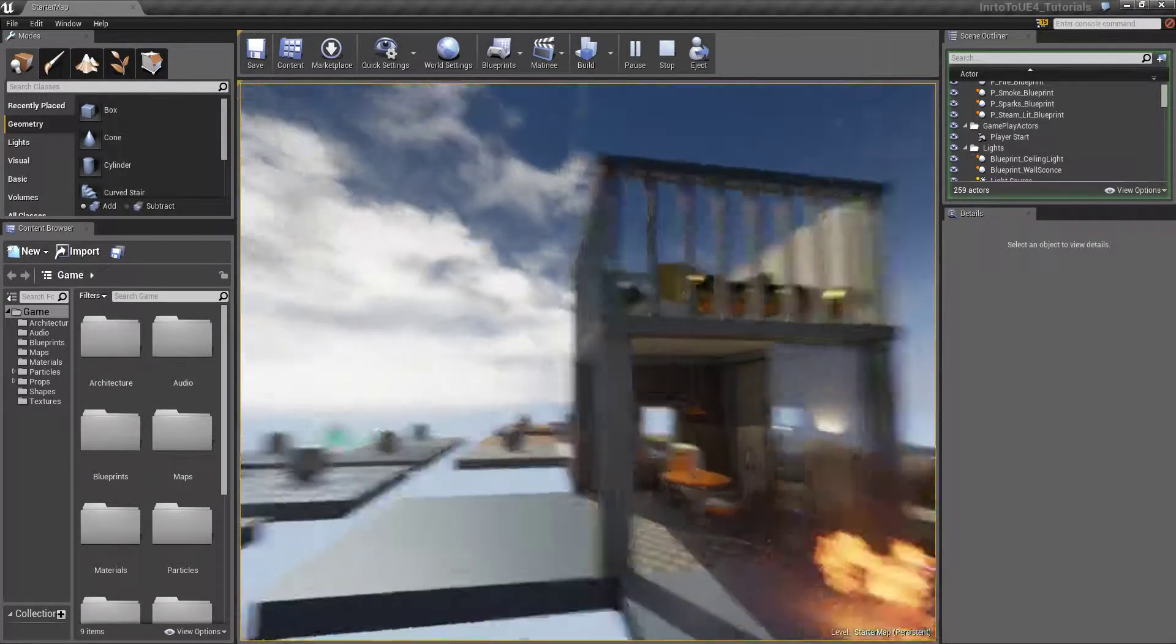
key("Escape")
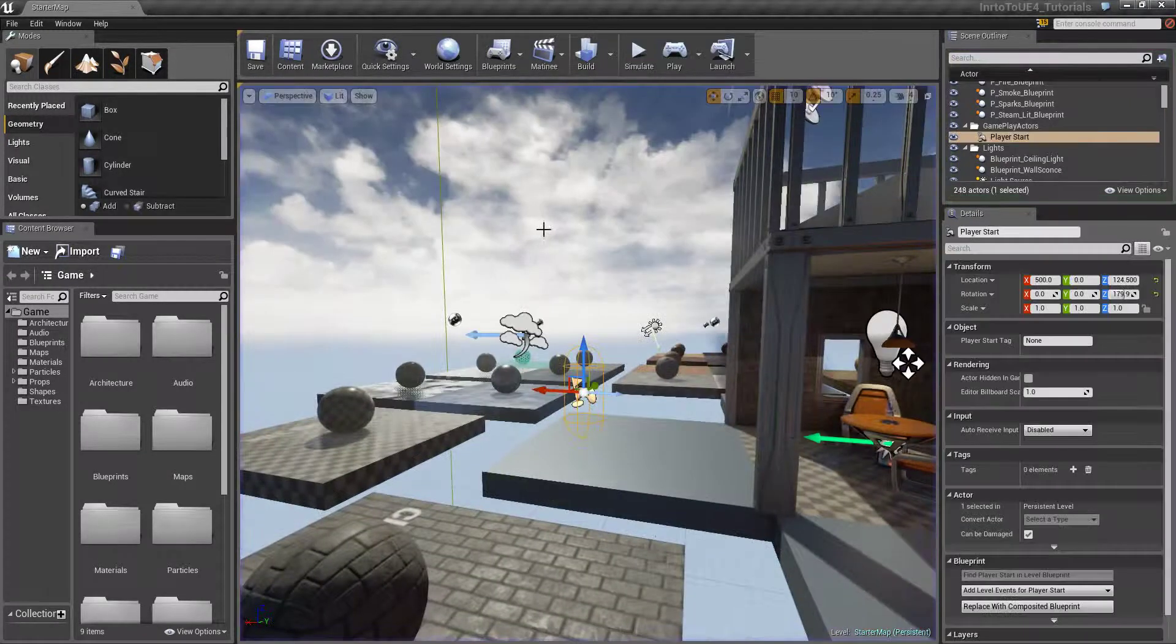
Open the StarterMap level blueprint and maximize its window to show the event graph's nodes at 1:1 zoom
left_click(508, 63)
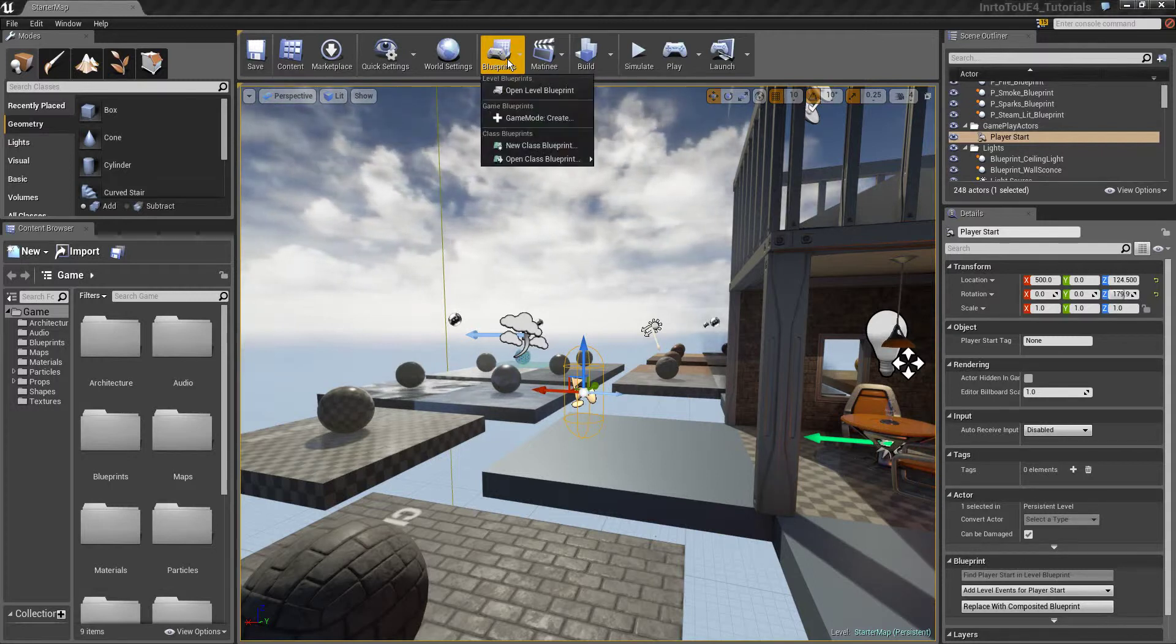
left_click(539, 91)
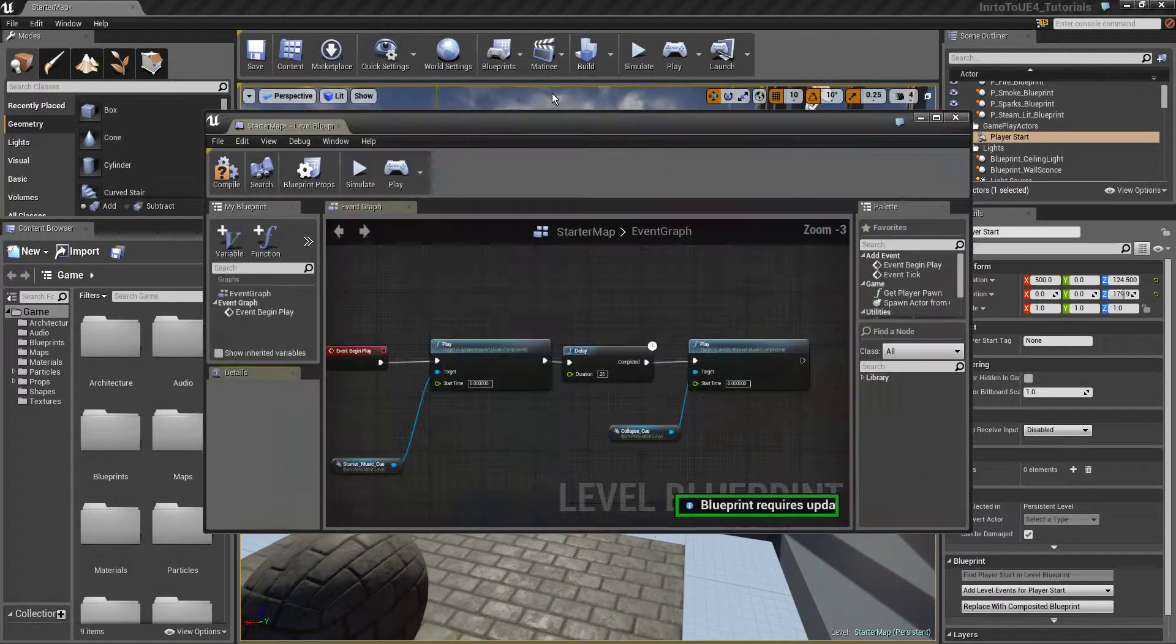
left_click(936, 118)
scroll(612, 220, "down", 9)
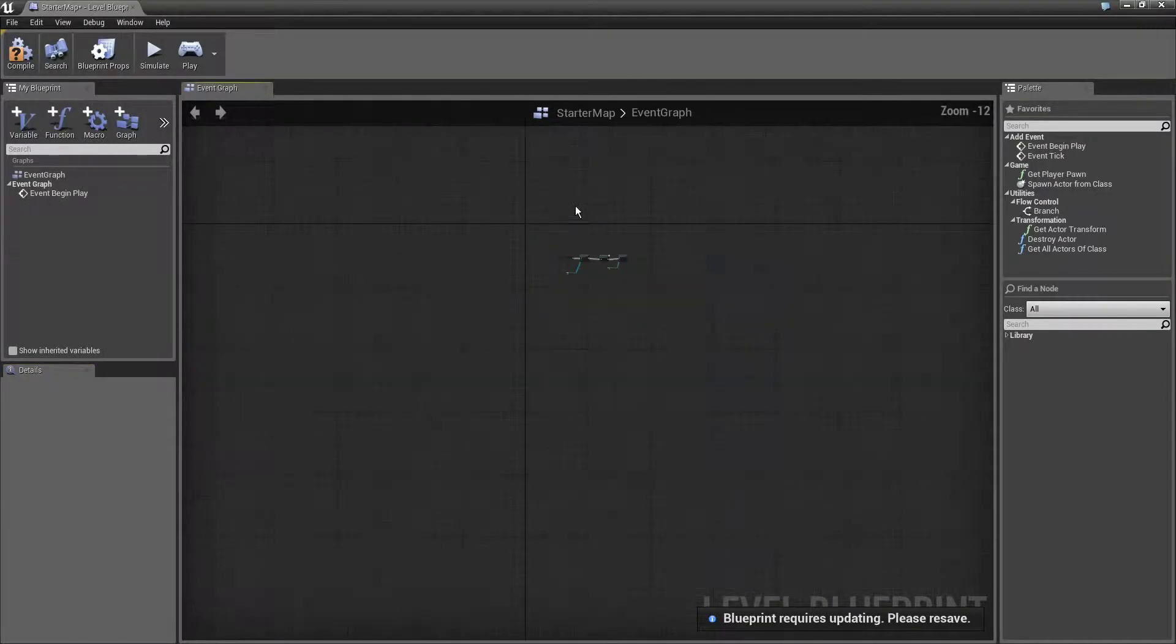
scroll(612, 307, "up", 12)
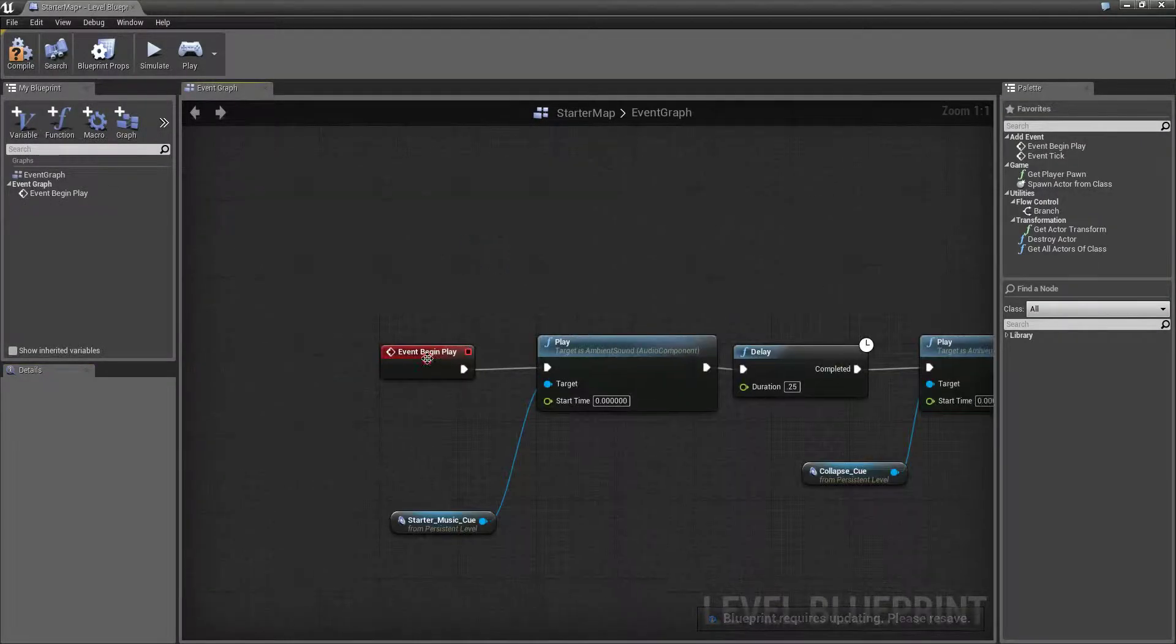
Move the Starter_Music_Cue and Collapse_Cue nodes up closer to the nodes they feed
left_click(428, 363)
right_click_drag(591, 292, 529, 253)
left_click_drag(388, 485, 385, 405)
right_click_drag(654, 440, 566, 439)
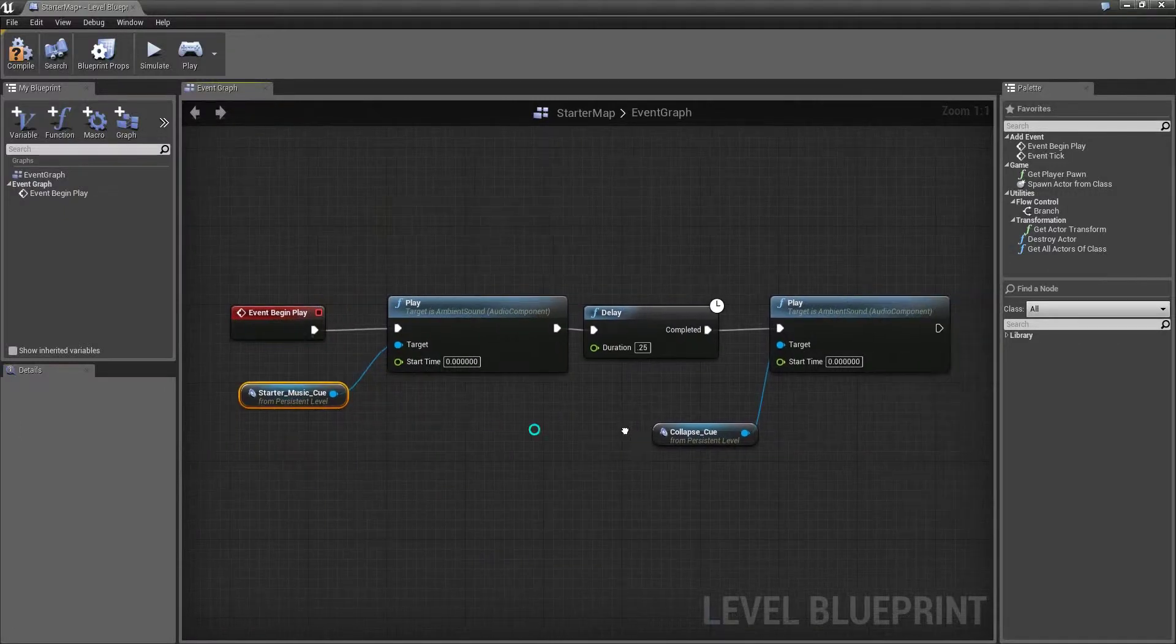
left_click_drag(699, 440, 701, 423)
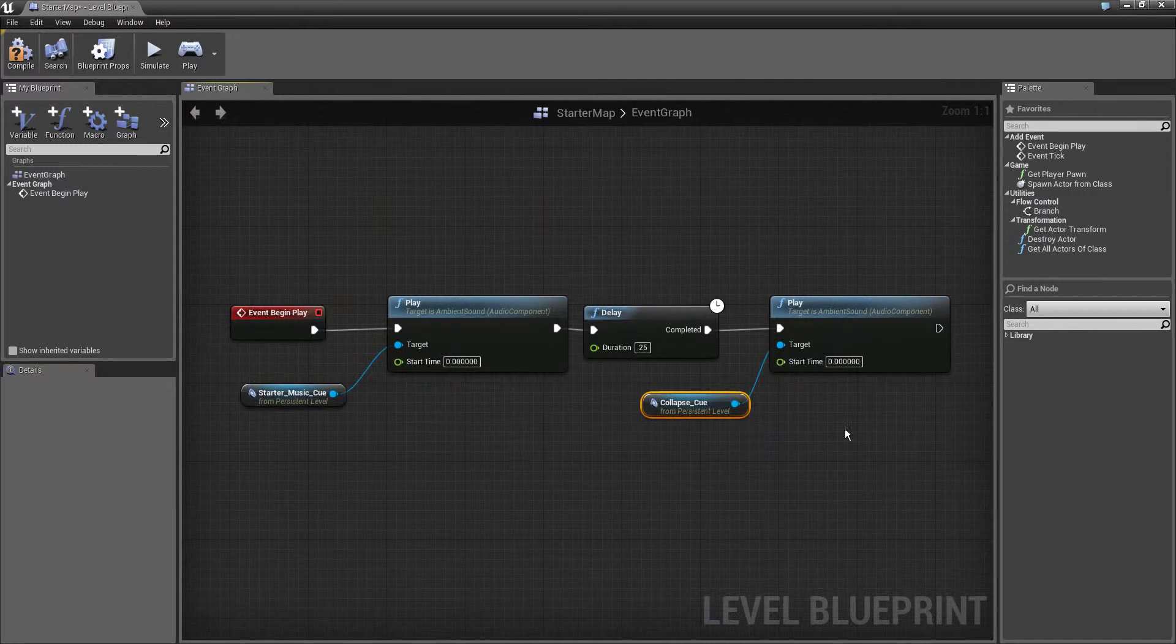
Examine the event chain by selecting the first Play node, the Delay node and the second Play node in turn
left_click(473, 310)
left_click(686, 322)
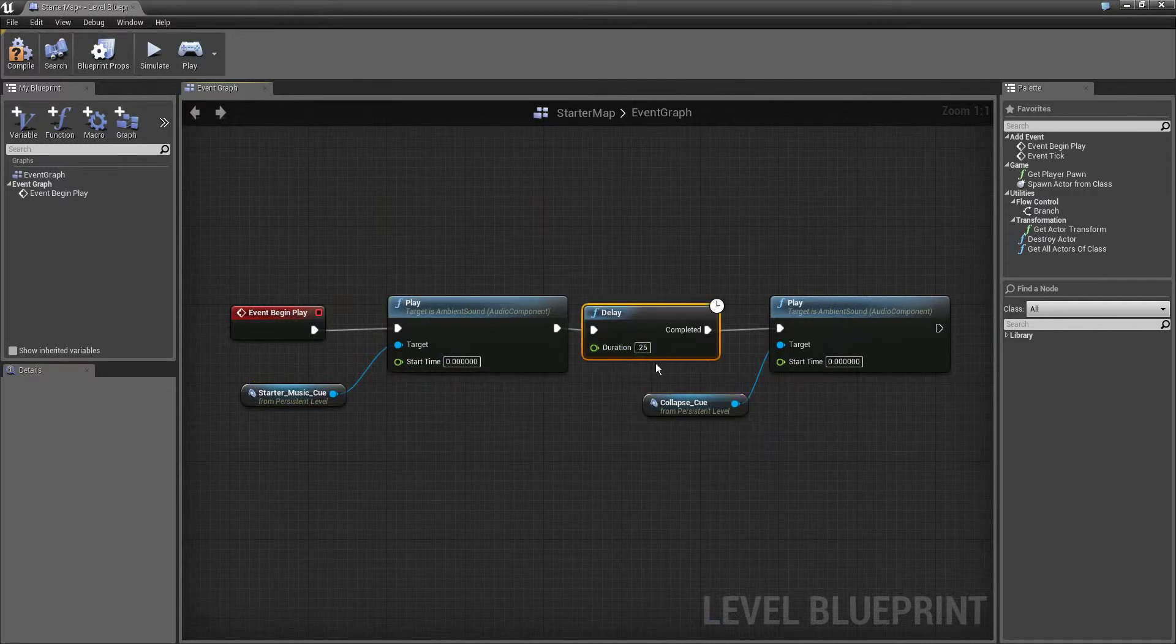
left_click(871, 315)
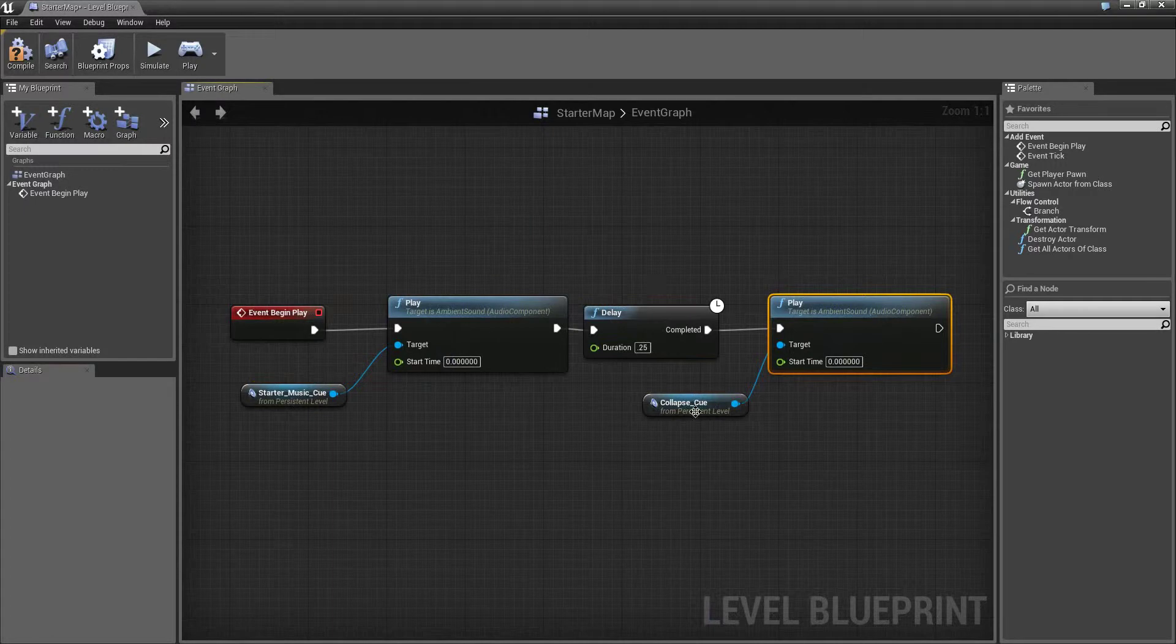
Search the blueprint actions for console and add an Execute Console Command node in the empty area above the event chain
right_click_drag(490, 226, 508, 324)
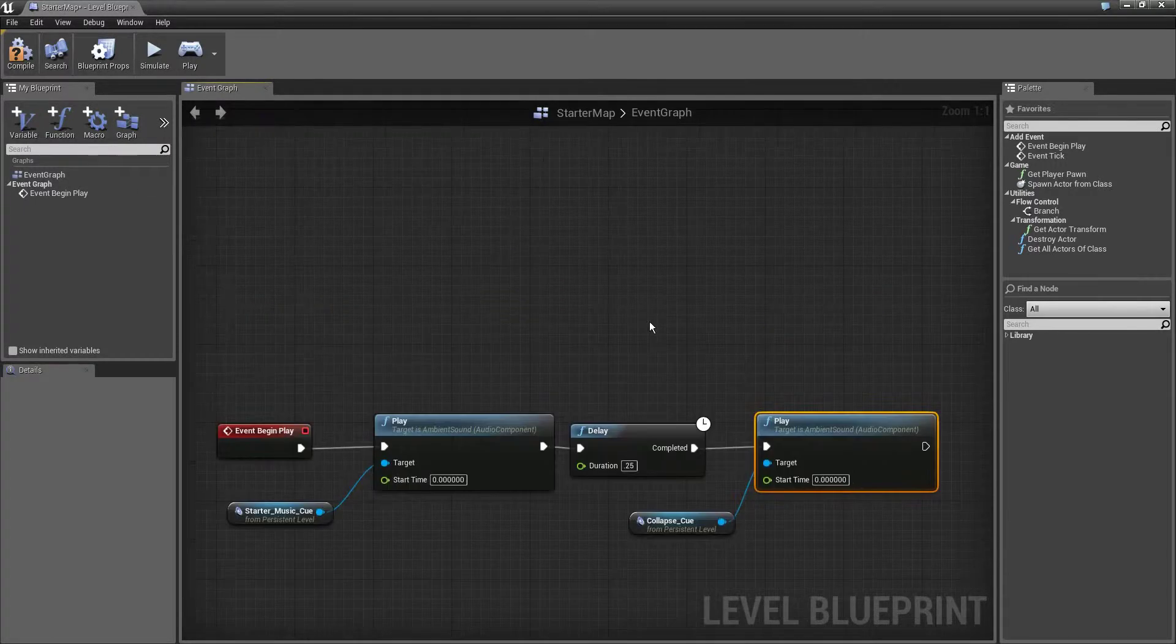
right_click_drag(656, 328, 433, 295)
right_click(371, 307)
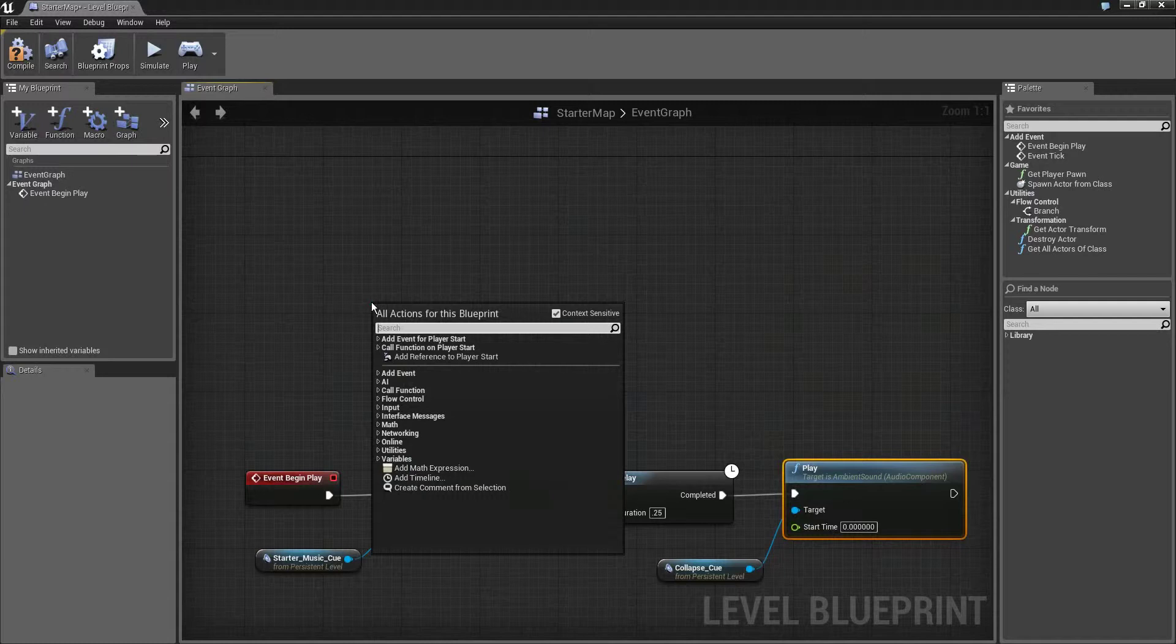
right_click(656, 295)
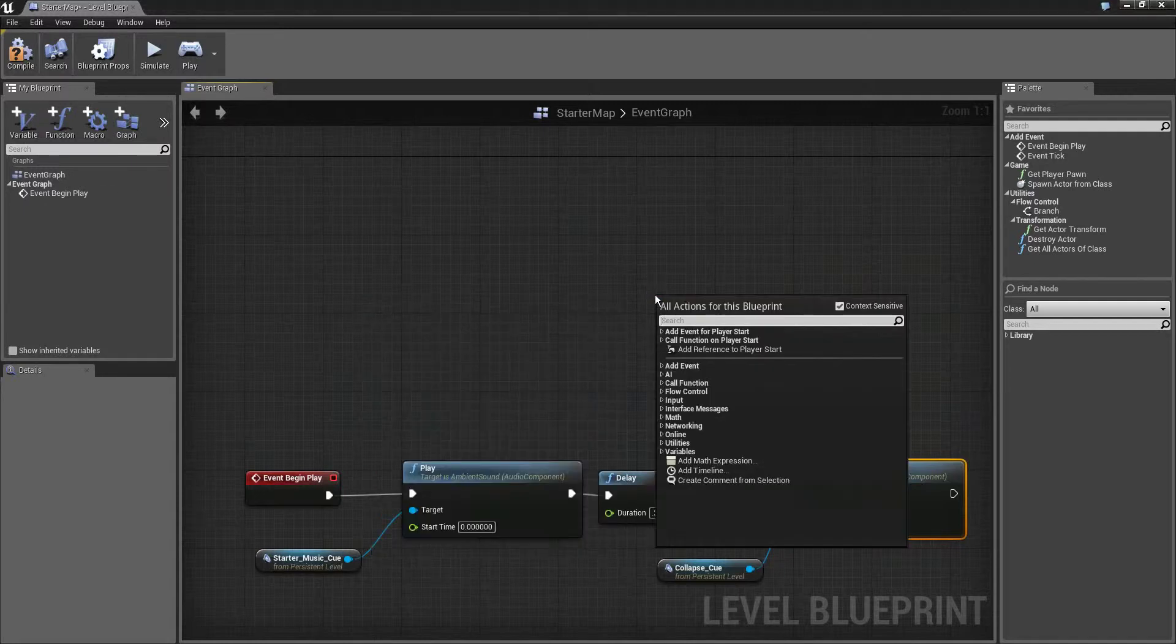
type("c")
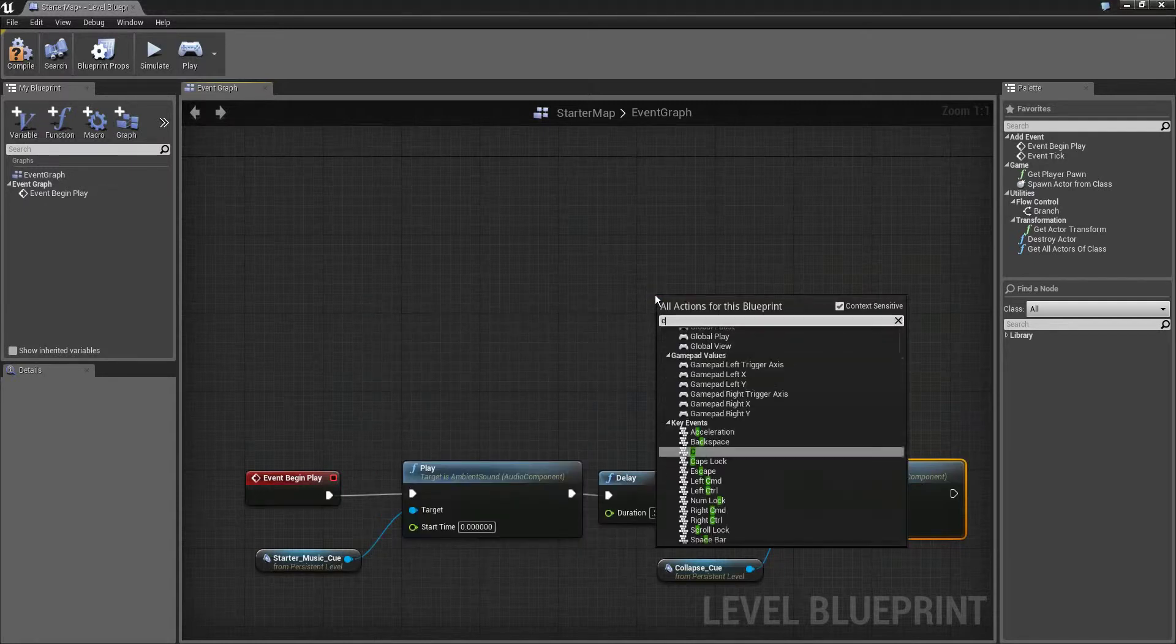
type("onsole")
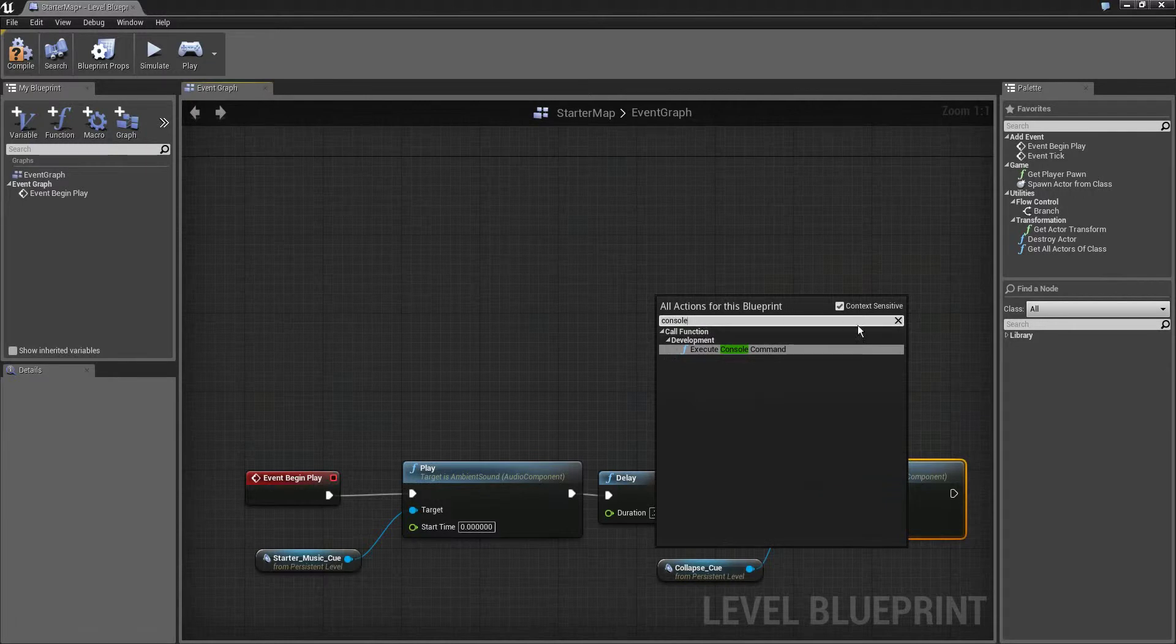
left_click(752, 350)
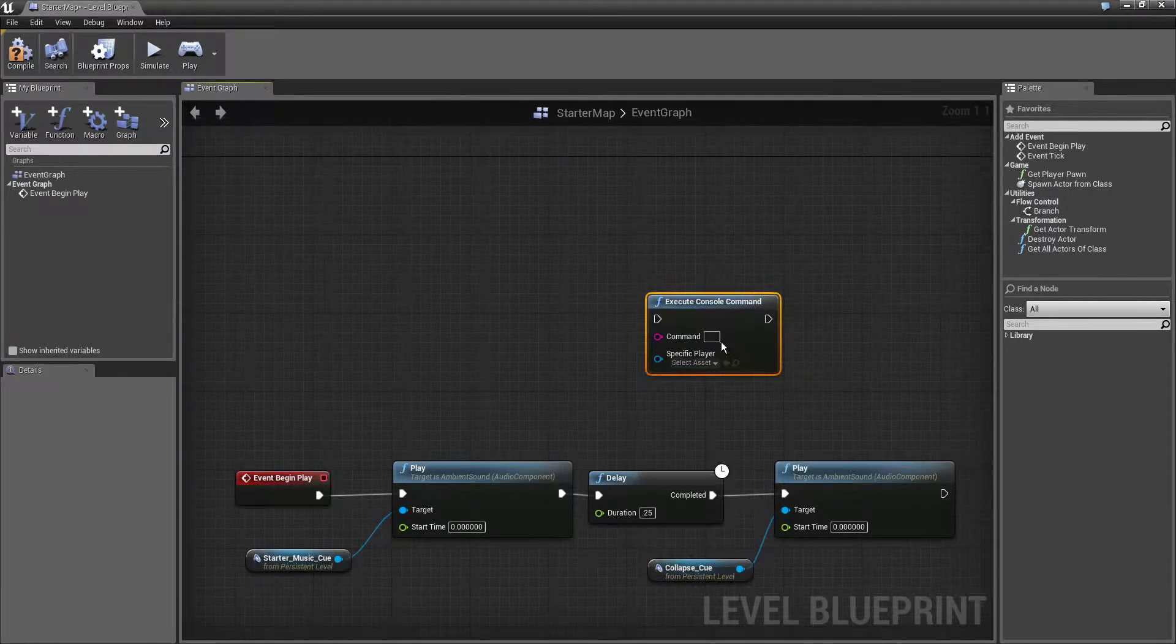
Set the Execute Console Command node's command to inversmouse
left_click(716, 339)
type("inversmouse")
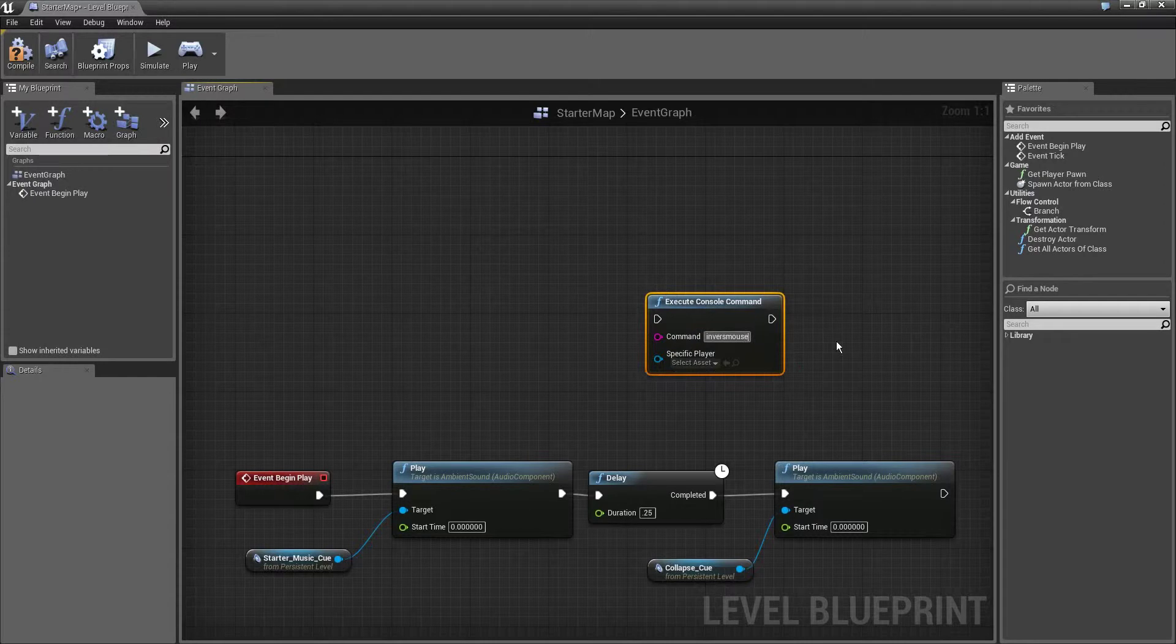
key("Return")
Place the Execute Console Command node after the second Play node, link their execution pins, compile the blueprint and minimize its window
left_click(745, 317)
left_click_drag(745, 318, 991, 415)
right_click_drag(854, 412, 607, 351)
left_click_drag(720, 351, 797, 414)
left_click_drag(729, 427, 676, 435)
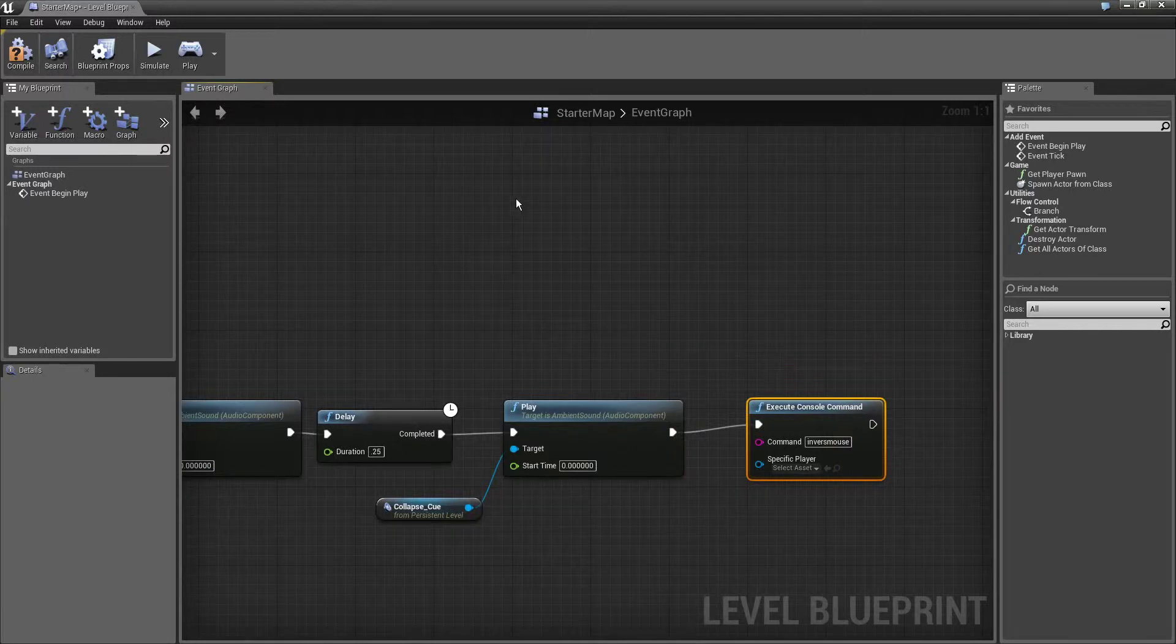
key("F7")
left_click(1127, 5)
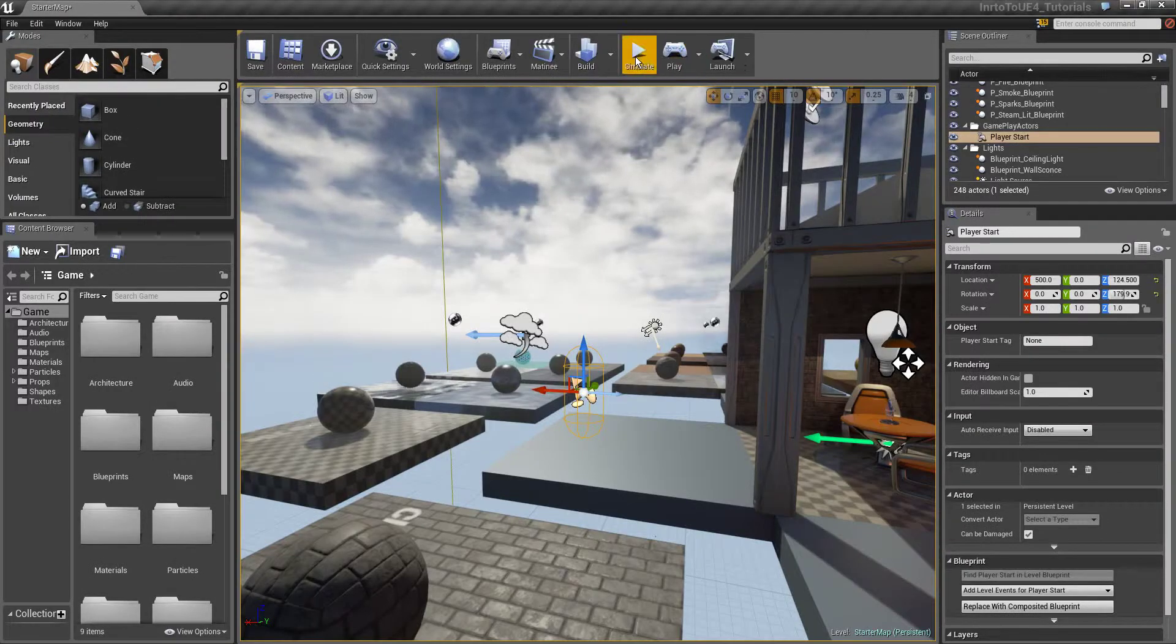
Simulate the level, fly around to the front of the caged structure, and stop the simulation
left_click(669, 58)
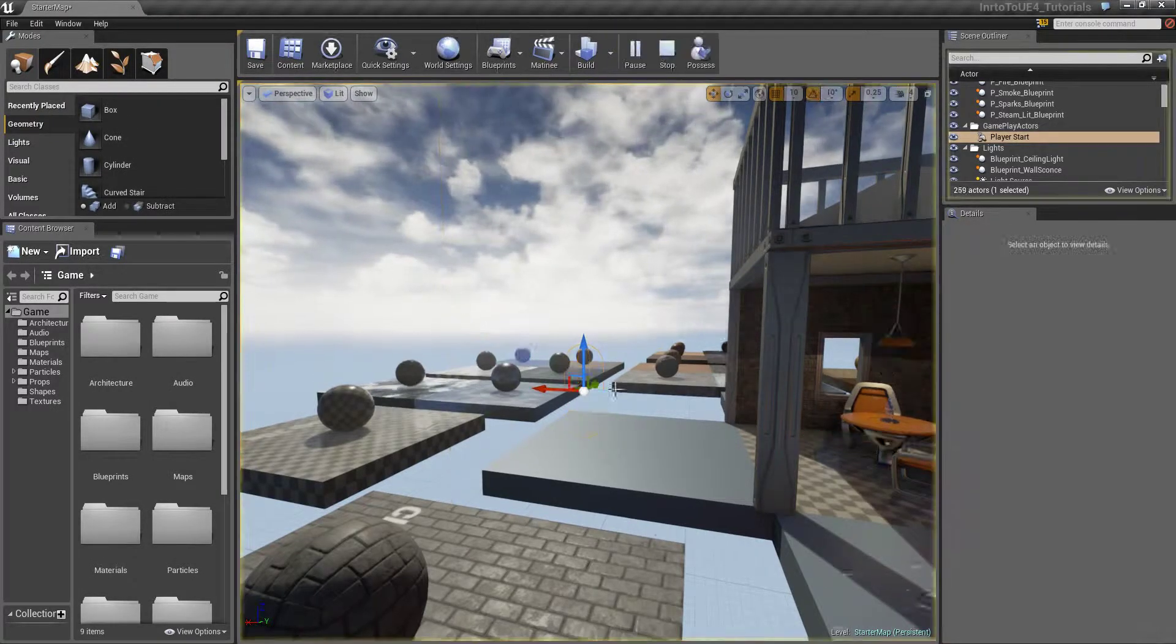
left_click(613, 395)
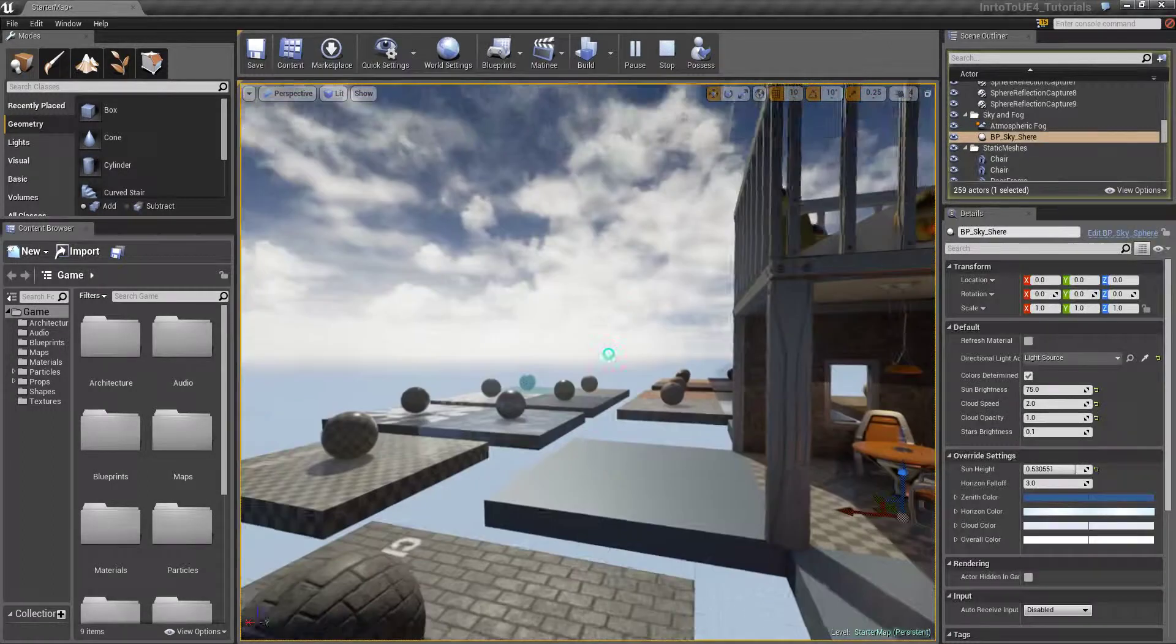
right_click_drag(609, 354, 609, 407)
right_click_drag(615, 453, 642, 454)
key("w")
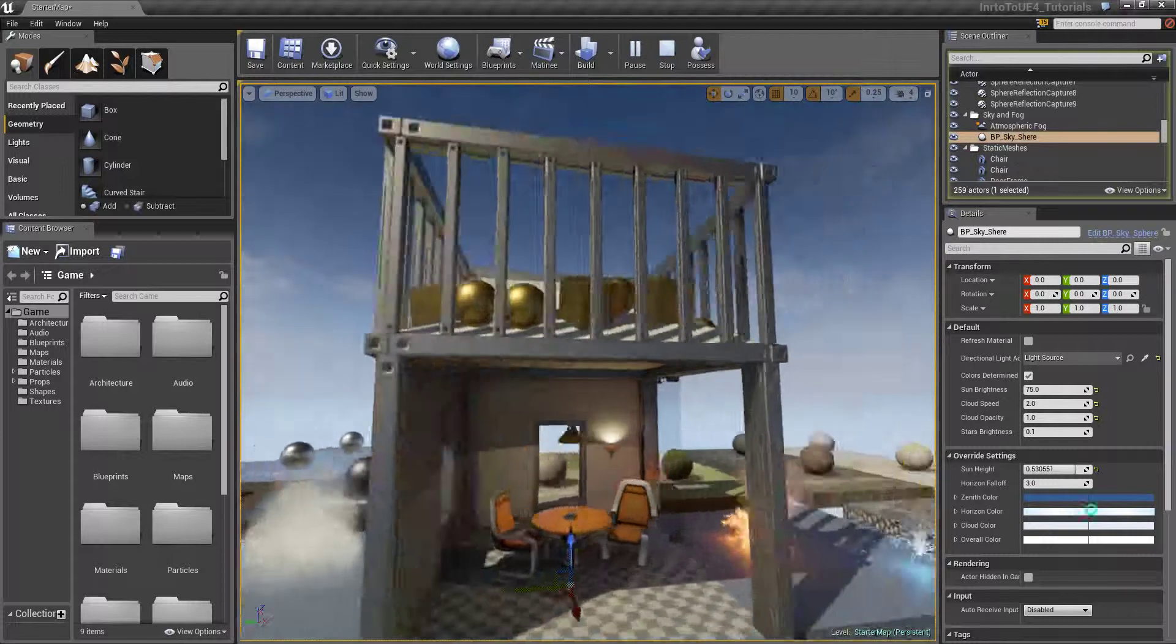
mouse_move(619, 429)
left_mouse_down("alt")
mouse_move(555, 453)
mouse_move(680, 441)
mouse_move(618, 429)
left_mouse_up("alt")
key("Escape")
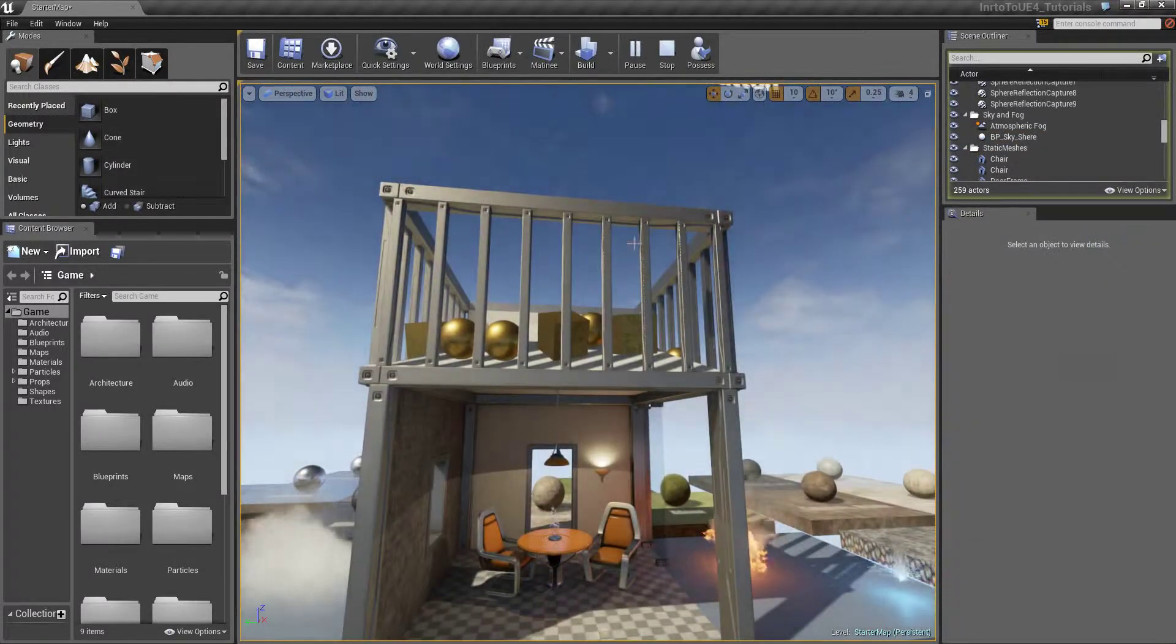
left_click(668, 54)
left_click_drag(712, 397, 700, 453, "alt")
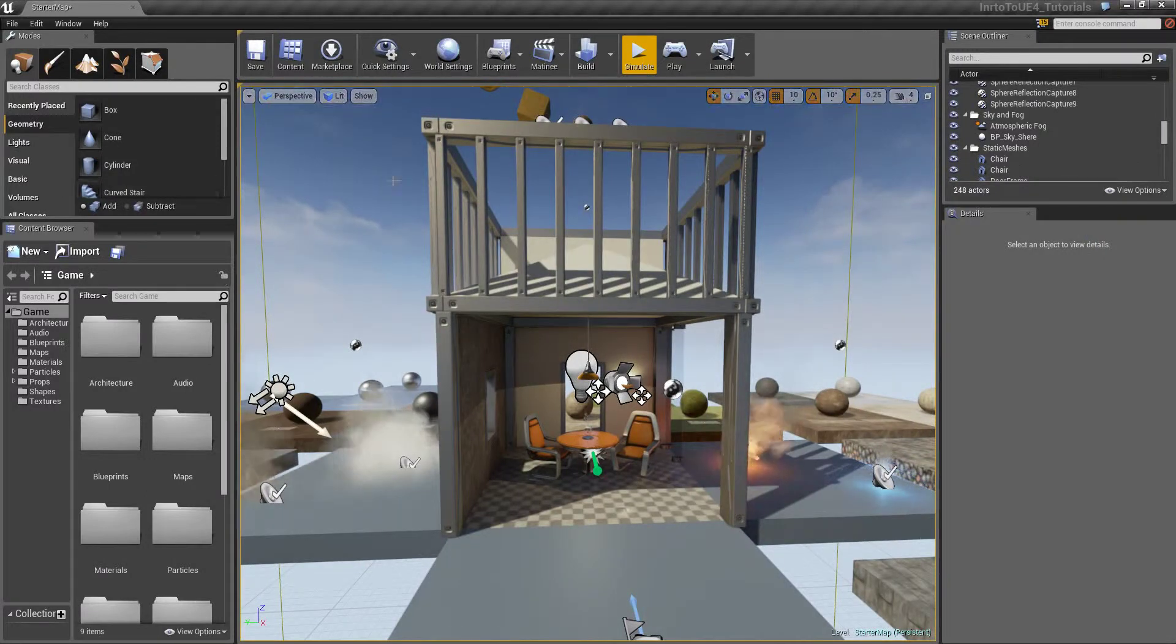
Undock the Content Browser as a floating window, widen it to show four folders per row, and place it over the viewport
left_click_drag(45, 229, 516, 193)
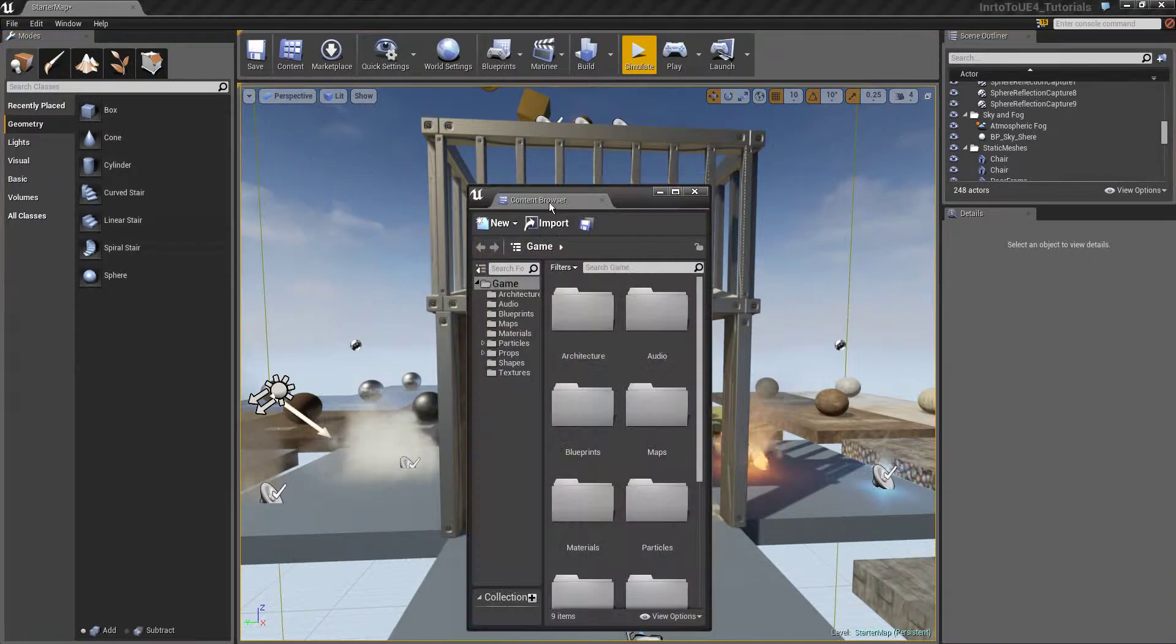
left_click(527, 173)
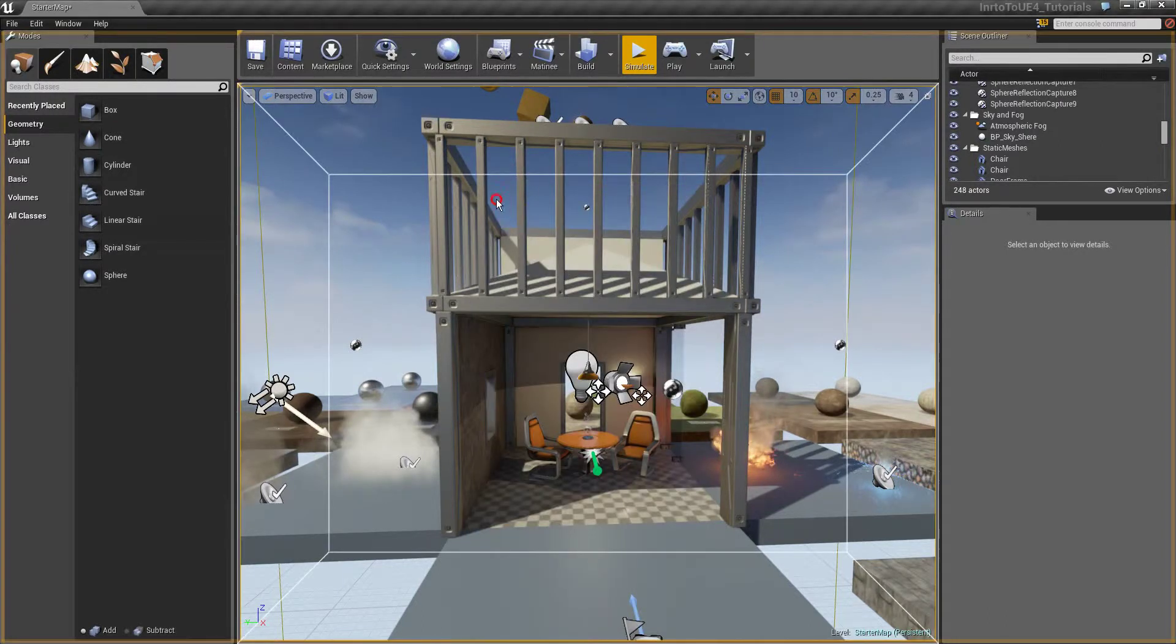
key("ctrl+shift+f")
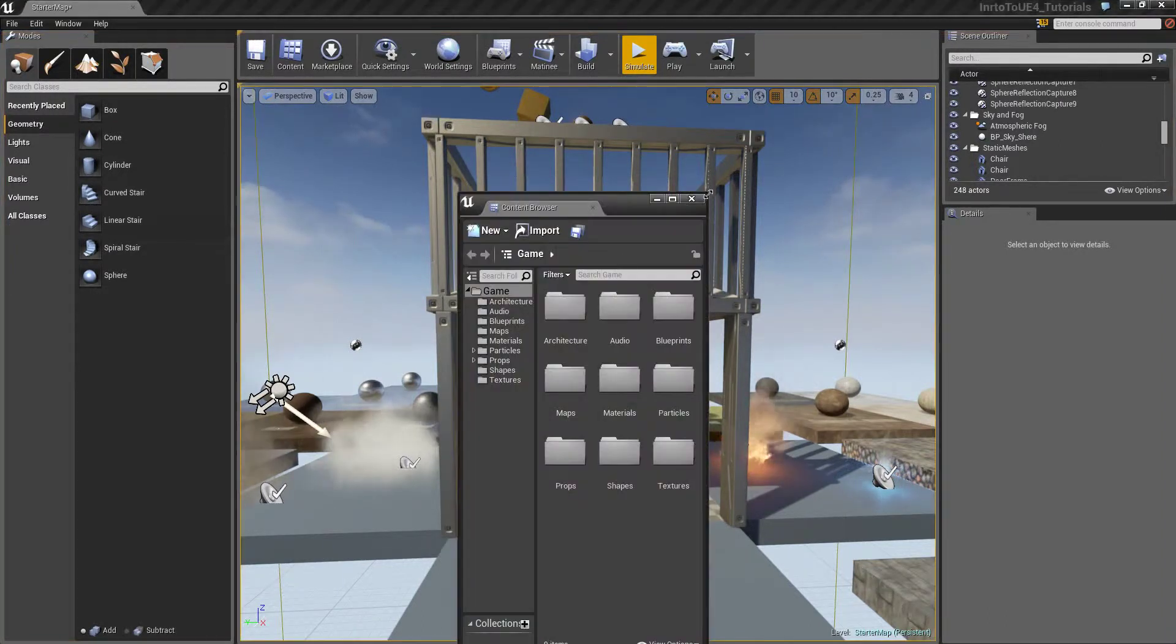
left_click_drag(708, 195, 818, 192)
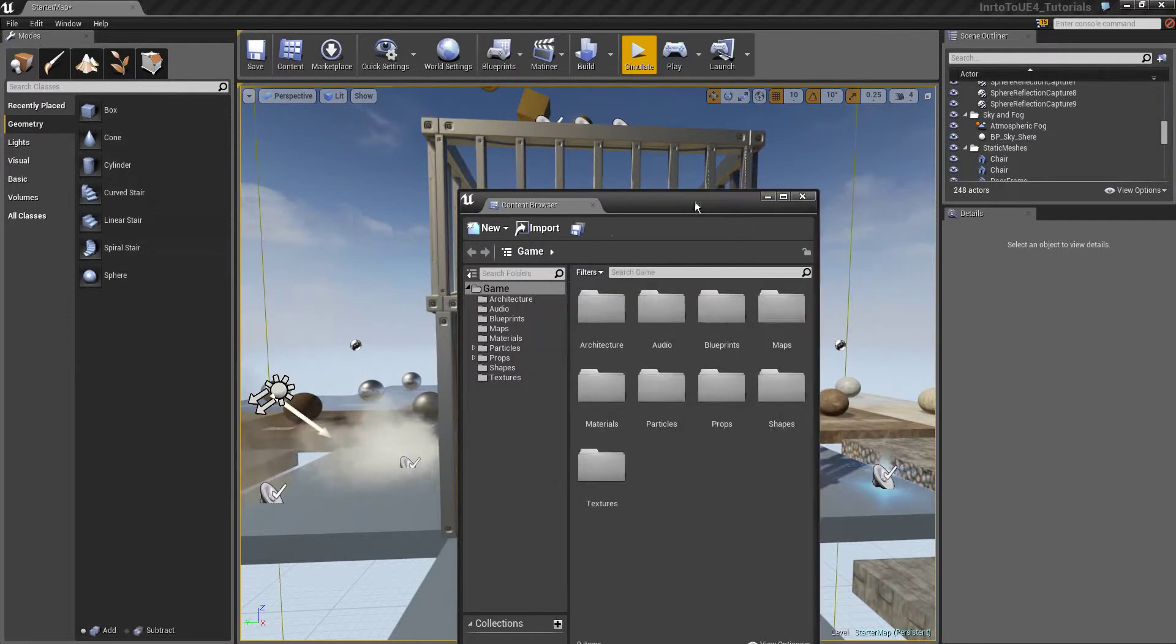
left_click_drag(695, 201, 656, 136)
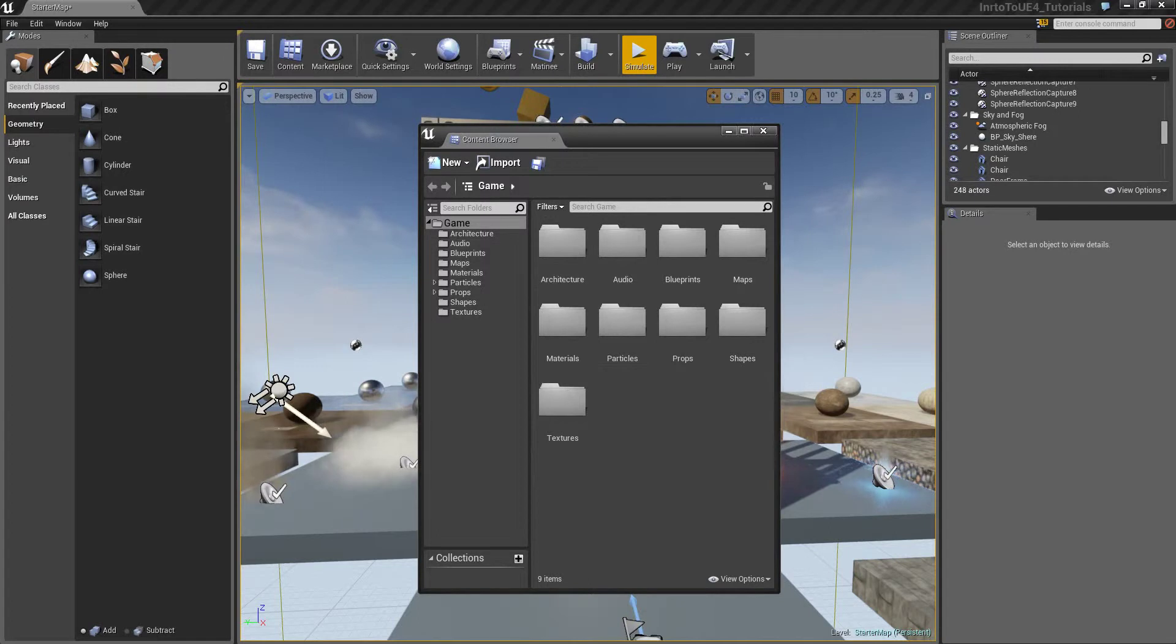
Open Windows Explorer, browse to Unreal Projects in My Documents, select the InrtoToUE4_Tutorials folder, and return to the editor
left_click(15, 643)
left_click(201, 448)
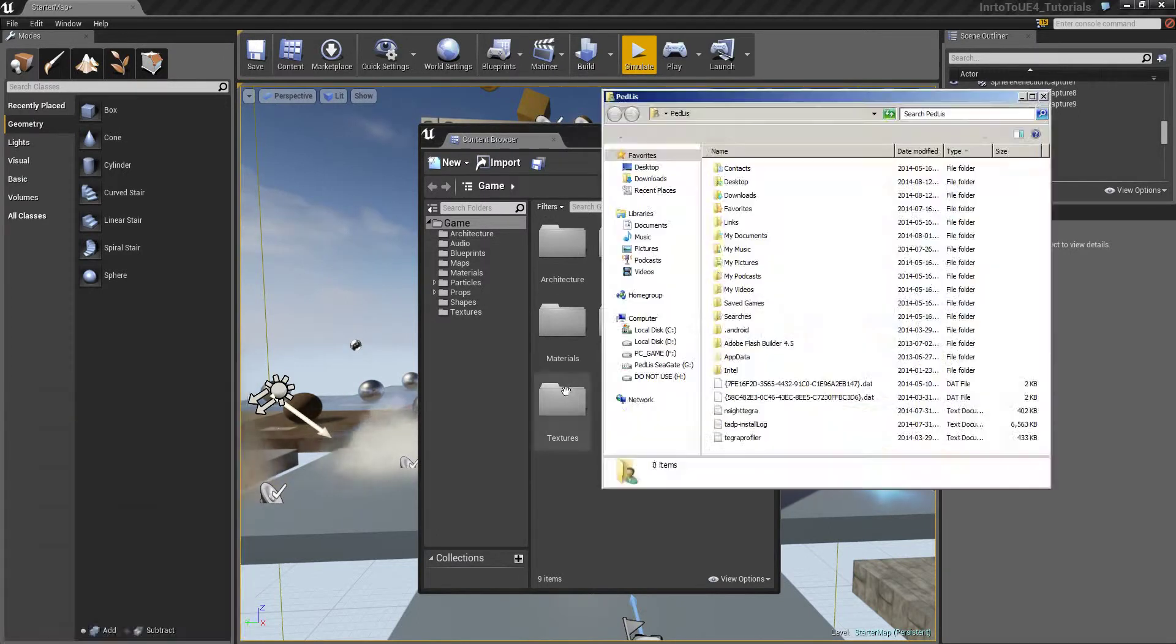
double_click(744, 236)
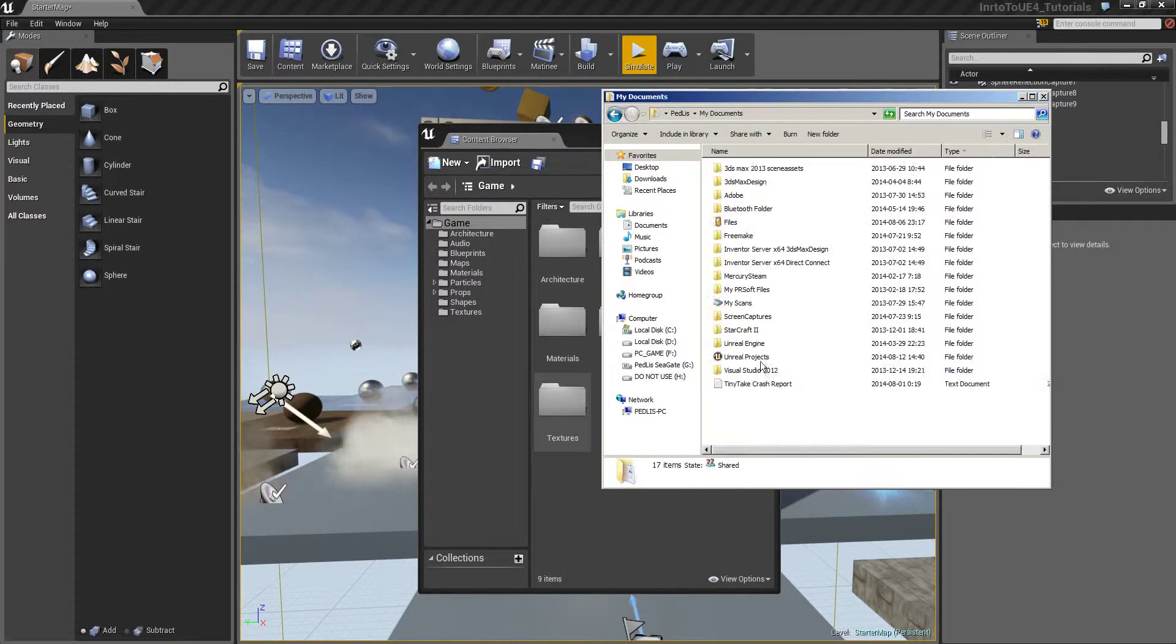
double_click(758, 358)
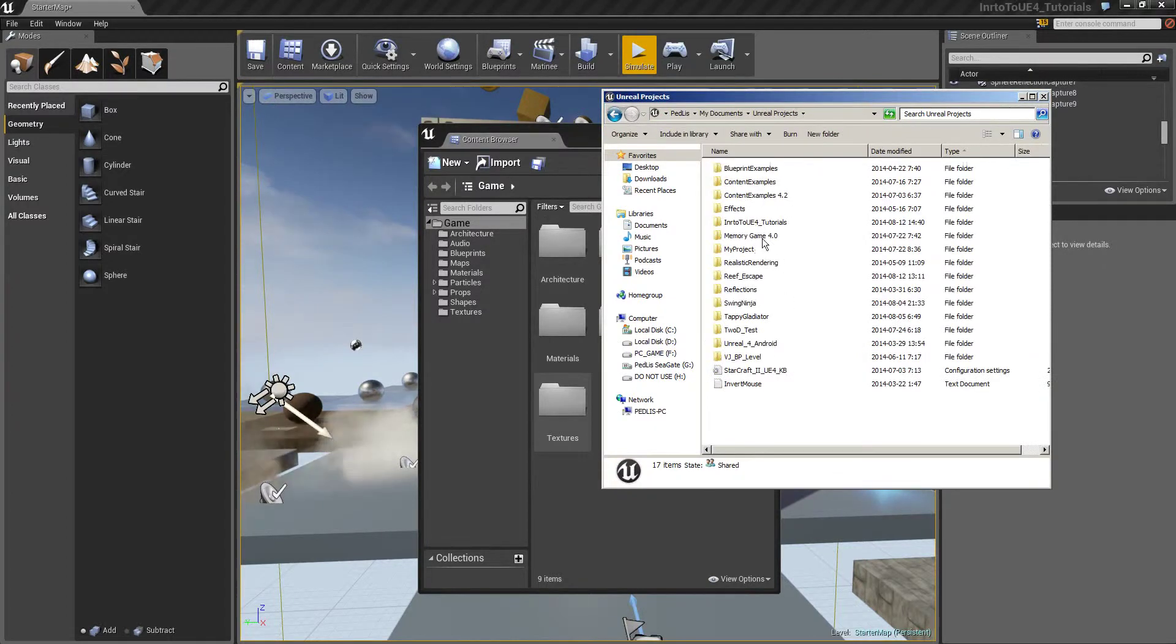
left_click(764, 223)
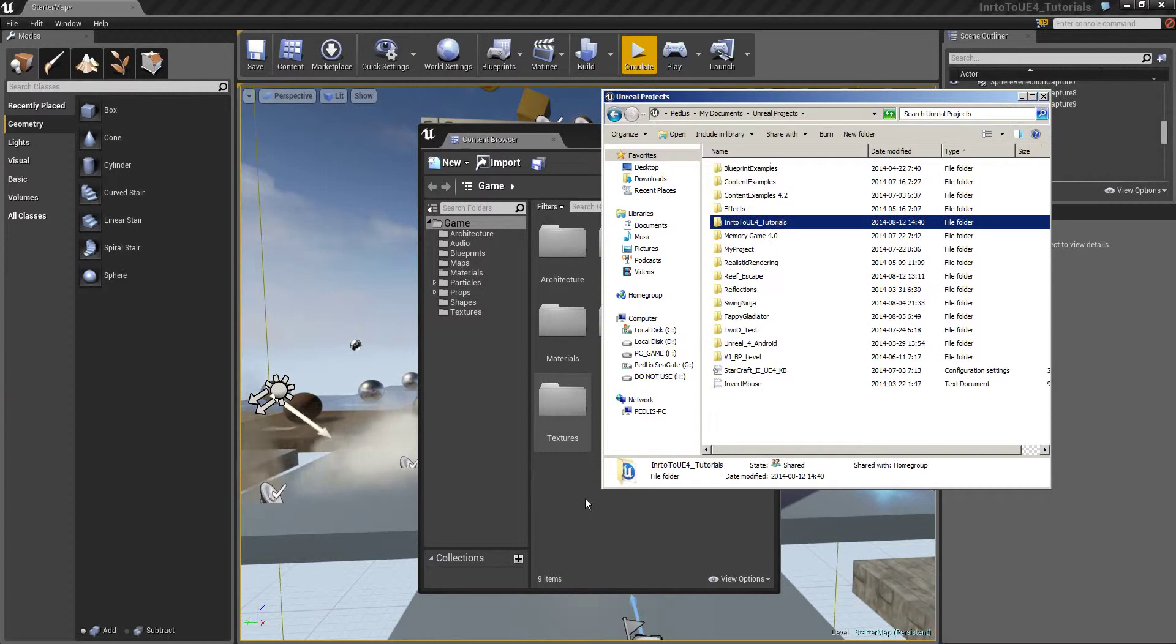
left_click(579, 482)
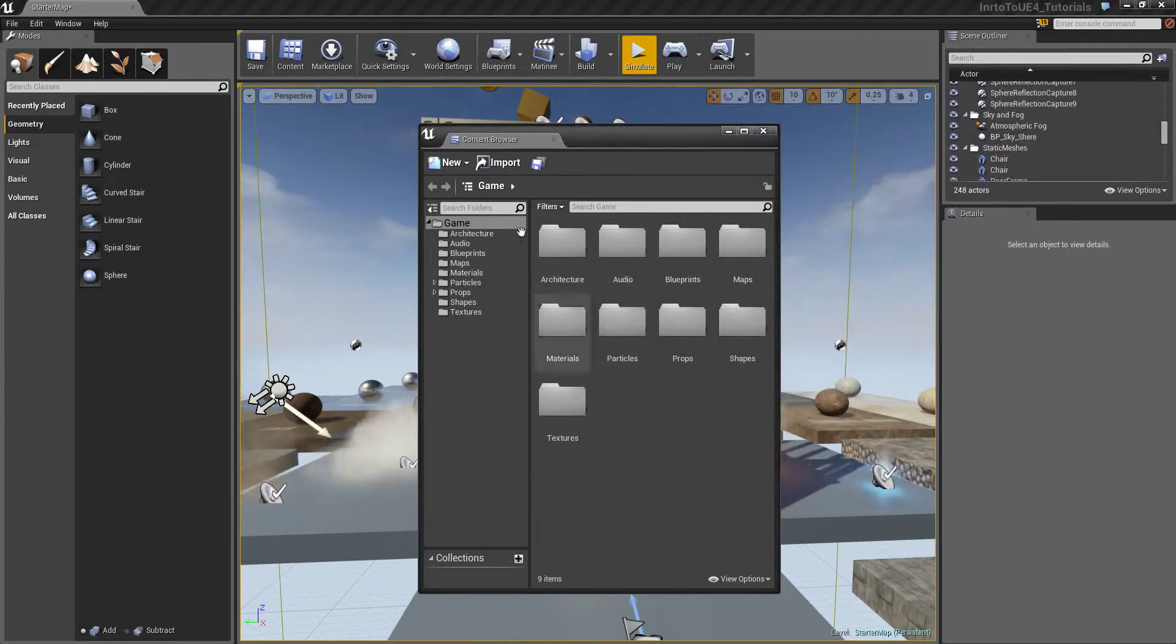
Open the InrtoToUE4_Tutorials folder in Windows Explorer, compare its contents with the Content Browser folders, and return to the editor
key("alt+Tab")
double_click(769, 224)
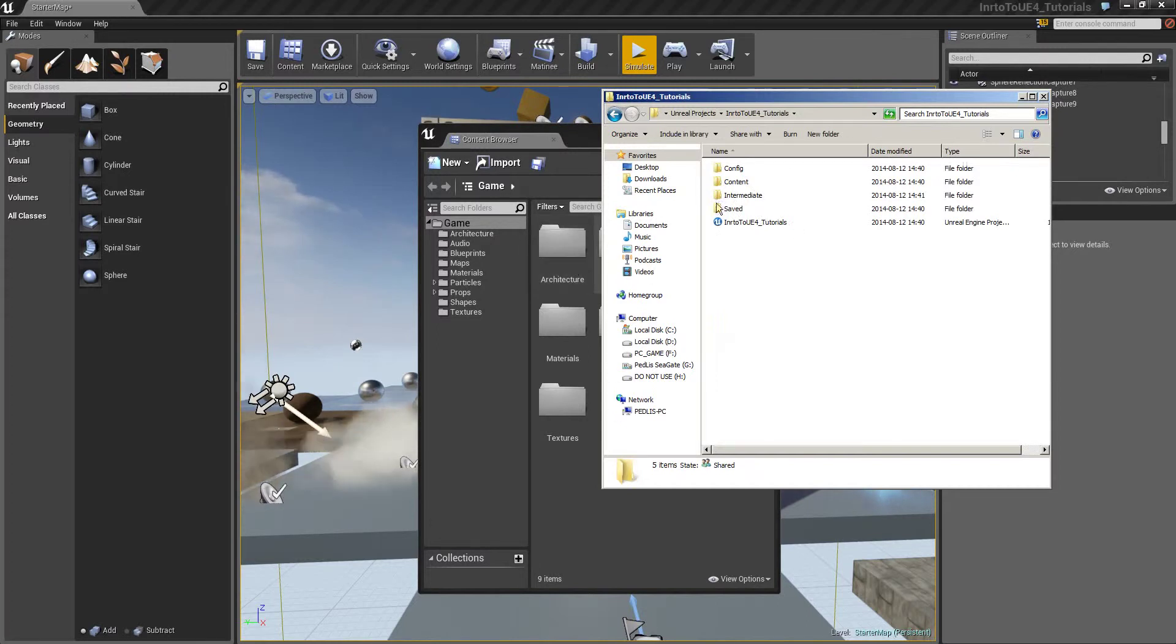
left_click(583, 512)
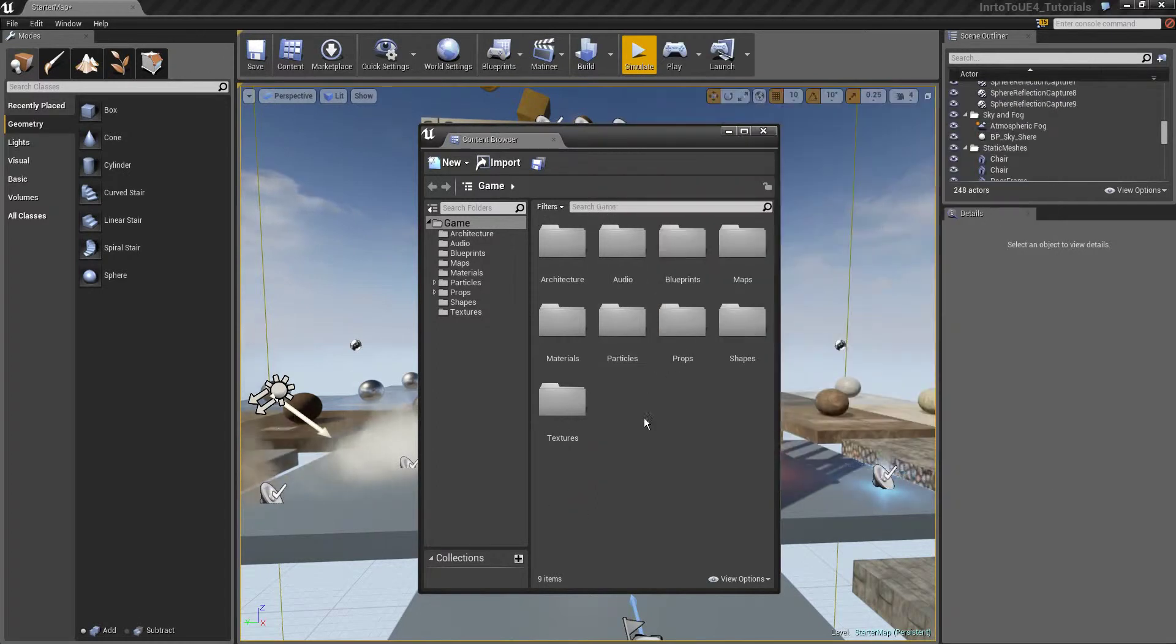
key("alt+Tab")
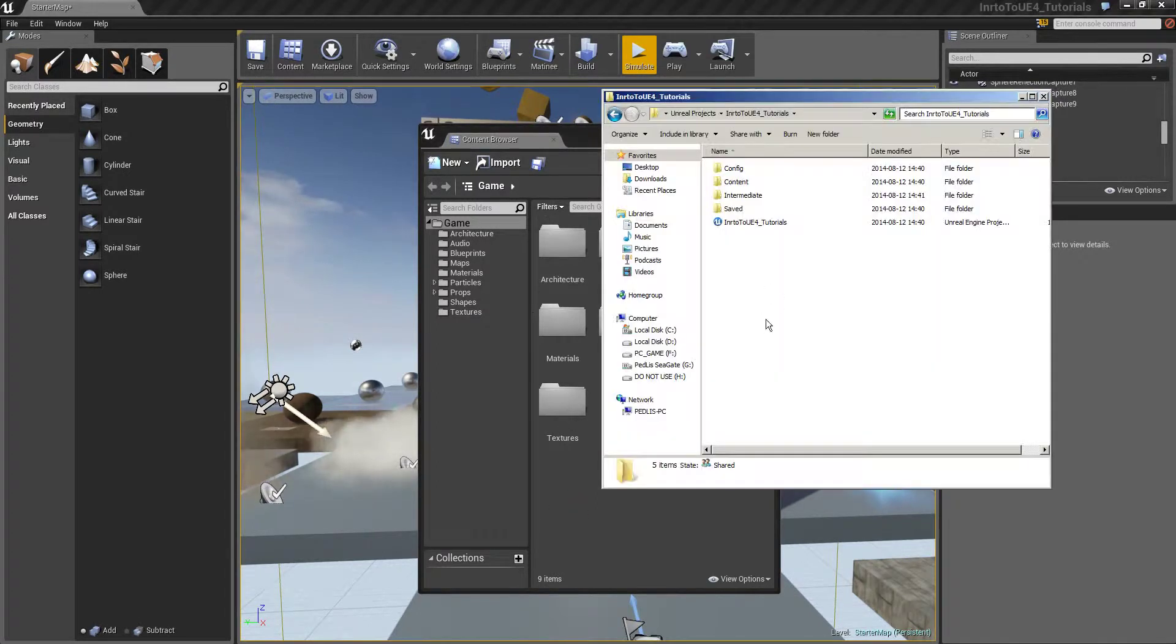
key("alt+Tab")
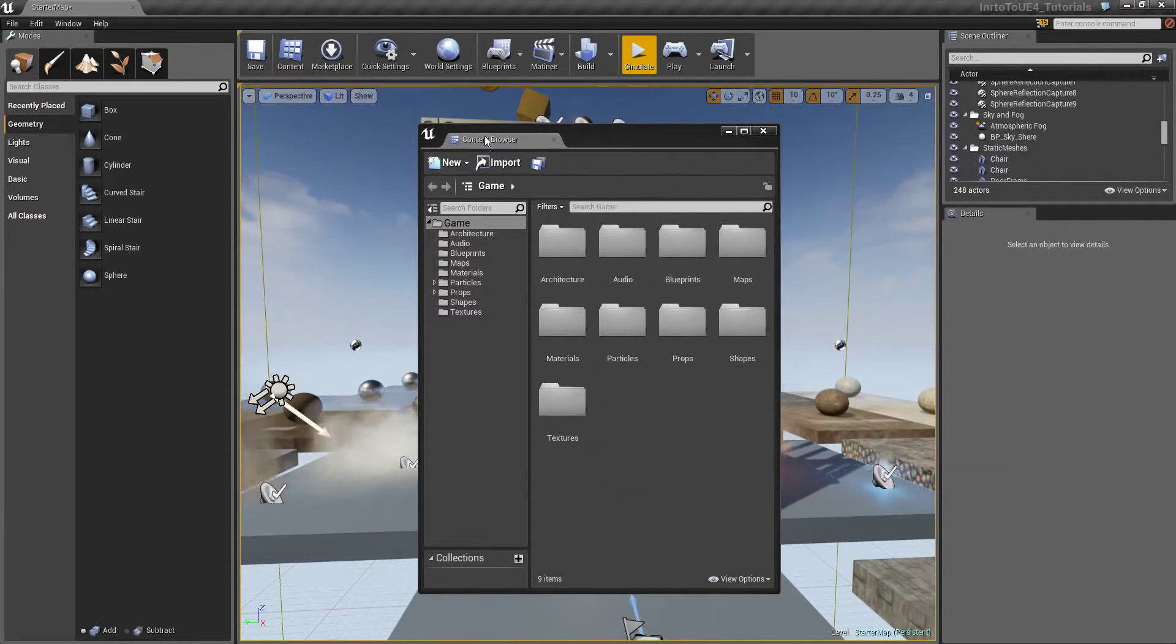
Move the floating Content Browser lower, then dock the Scene Outliner above the Modes panel and reduce its height to about a third
left_click_drag(490, 136, 538, 158)
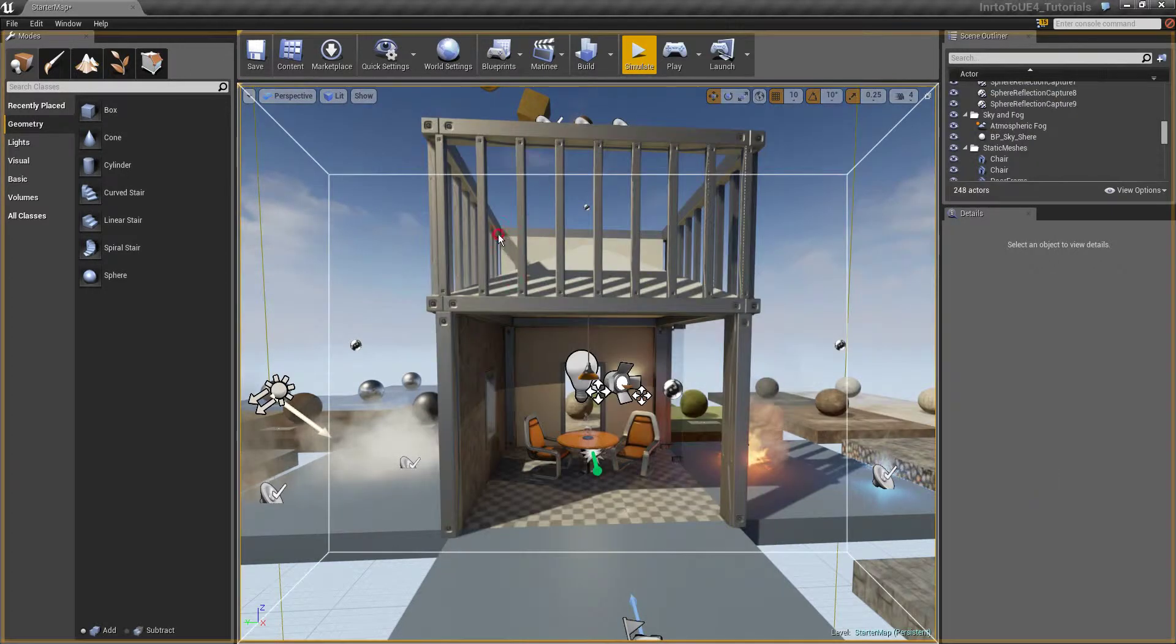
key("alt+Tab")
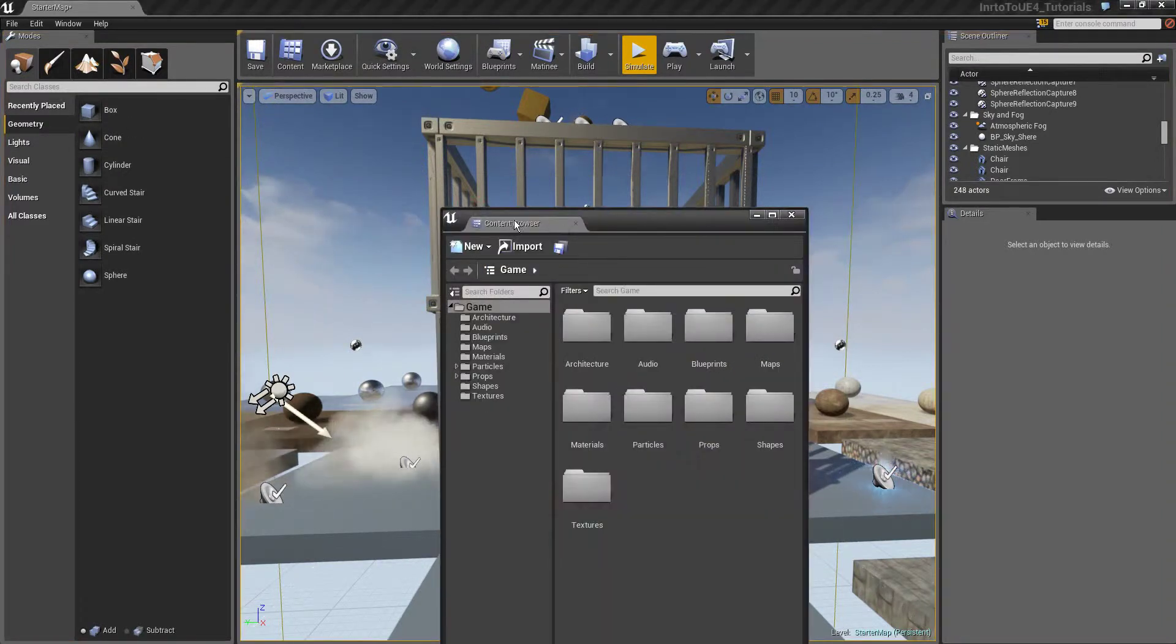
left_click_drag(991, 39, 178, 78)
left_click(110, 62)
left_click_drag(101, 56, 101, 56)
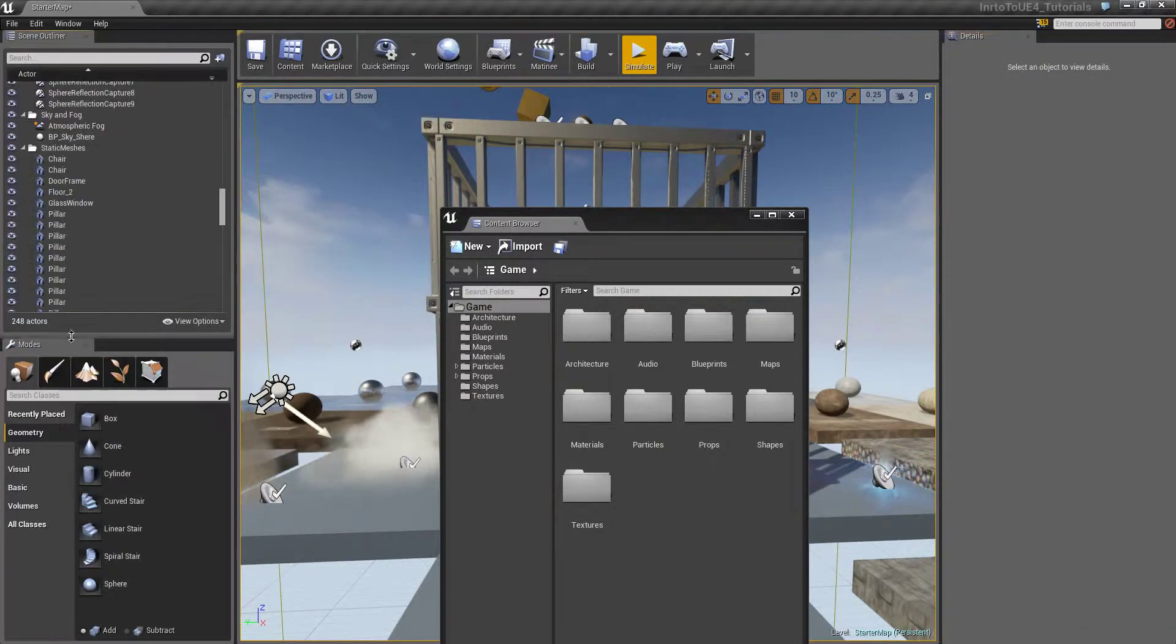
left_click_drag(74, 335, 56, 214)
Look through the actor folders and actors listed in the Scene Outliner
scroll(96, 131, "up", 10)
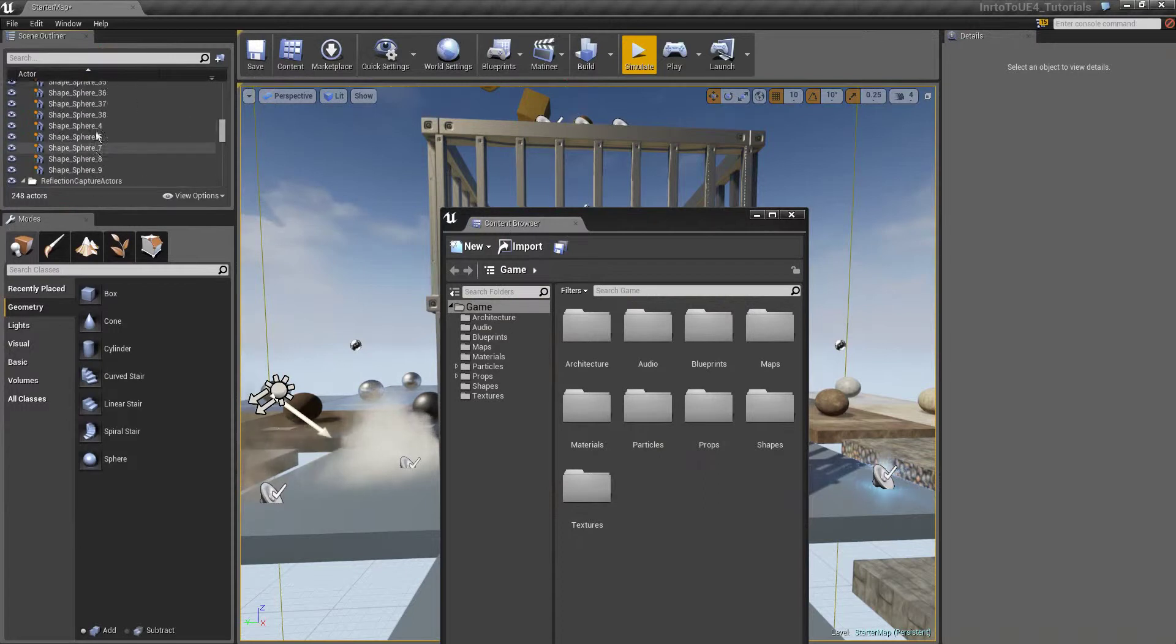
left_click_drag(223, 124, 223, 98)
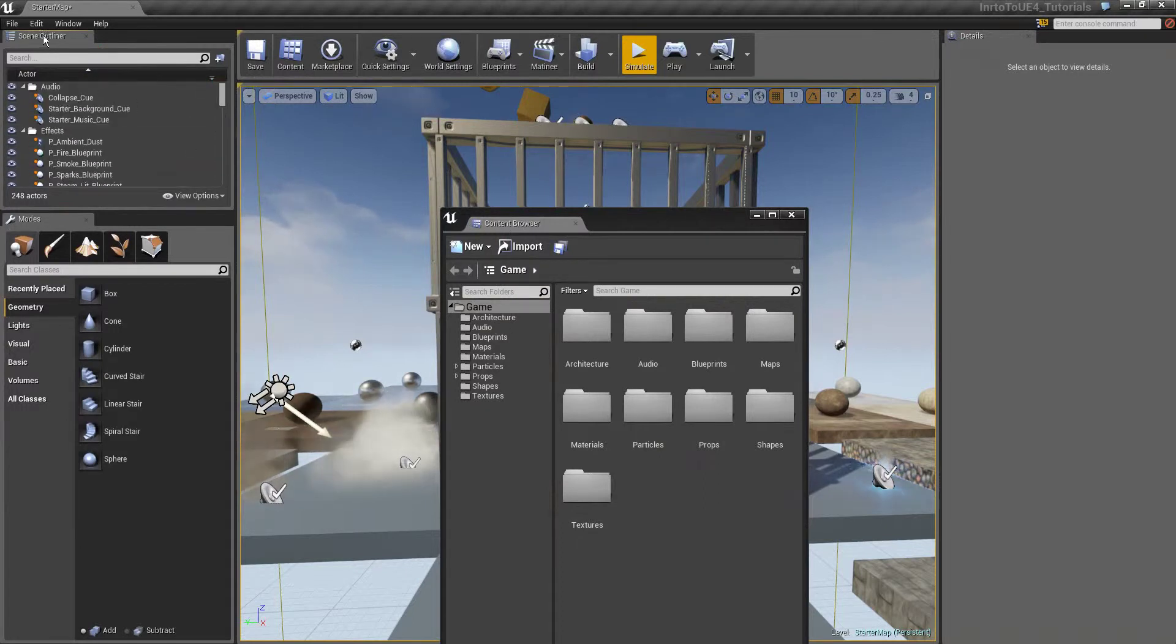
scroll(97, 137, "down", 10)
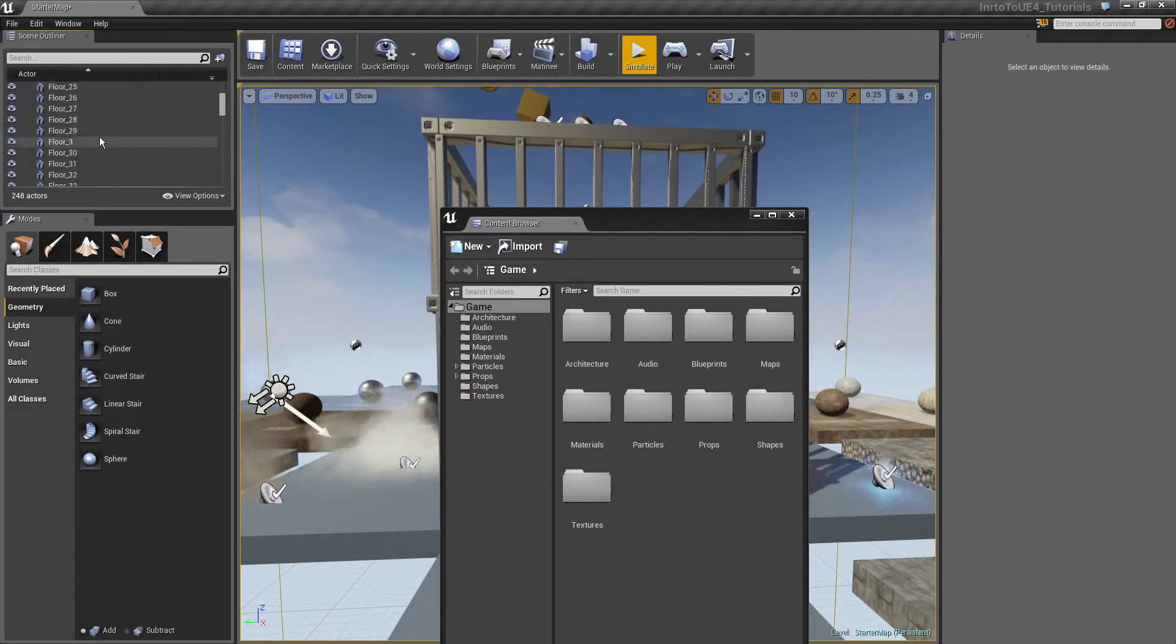
scroll(100, 139, "down", 10)
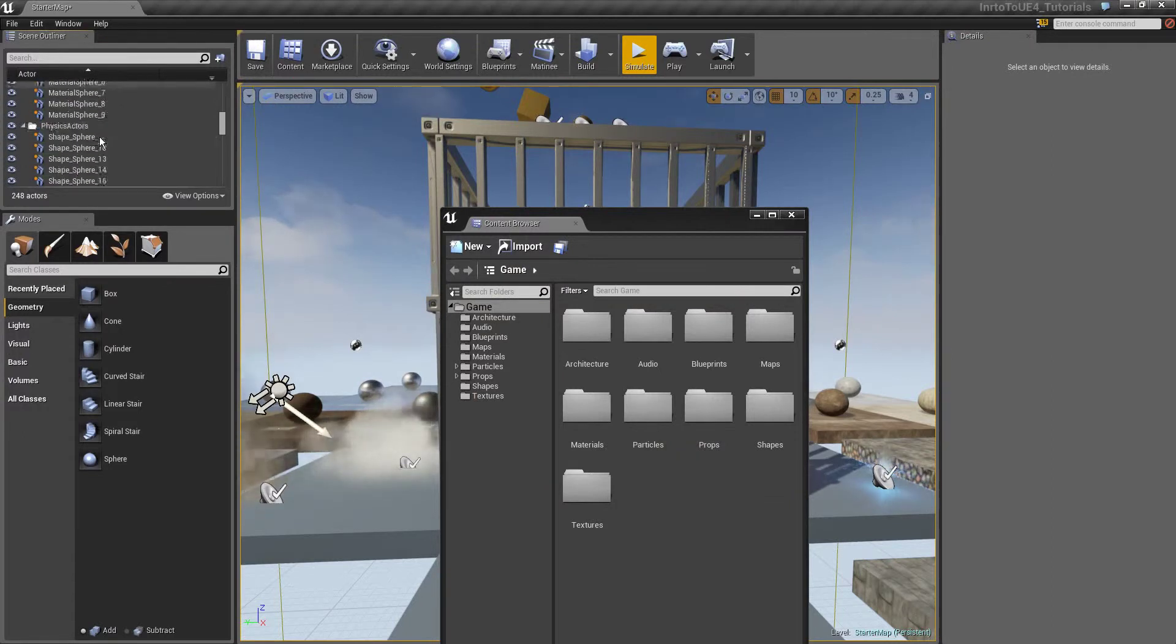
scroll(100, 137, "down", 3)
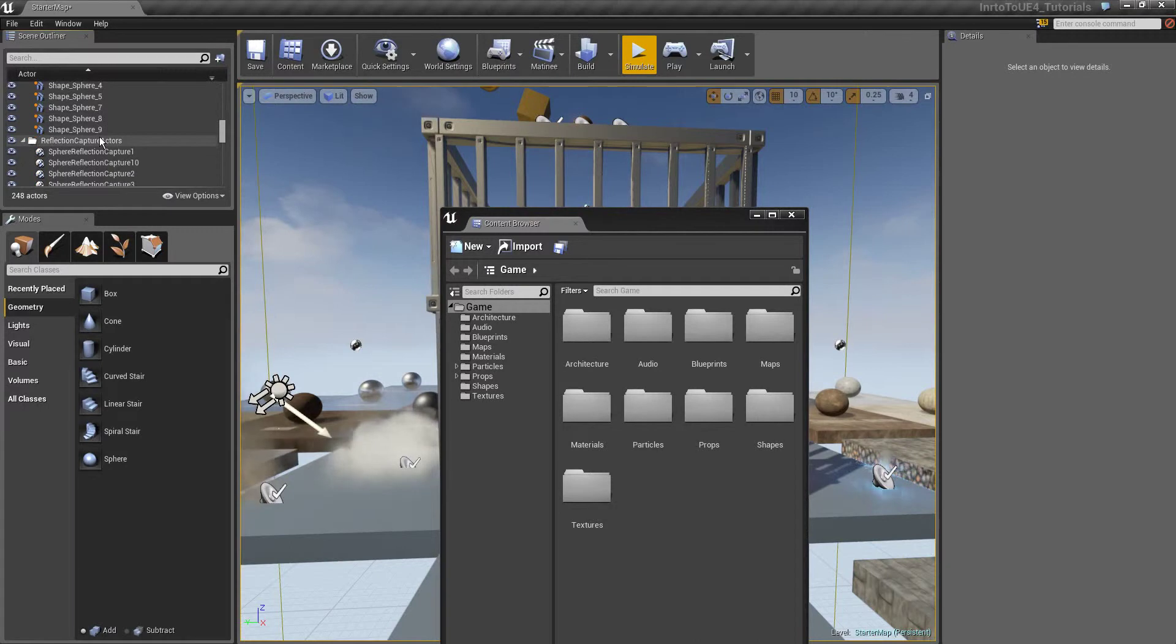
scroll(99, 137, "down", 10)
scroll(99, 138, "up", 15)
scroll(99, 137, "up", 3)
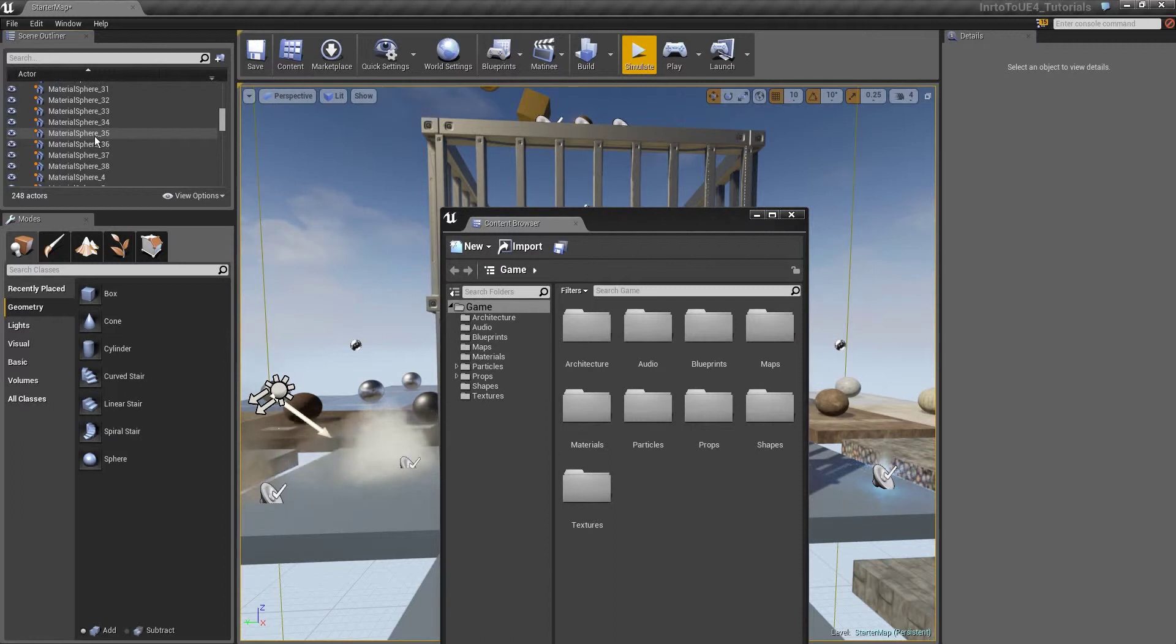
left_click_drag(73, 213, 72, 210)
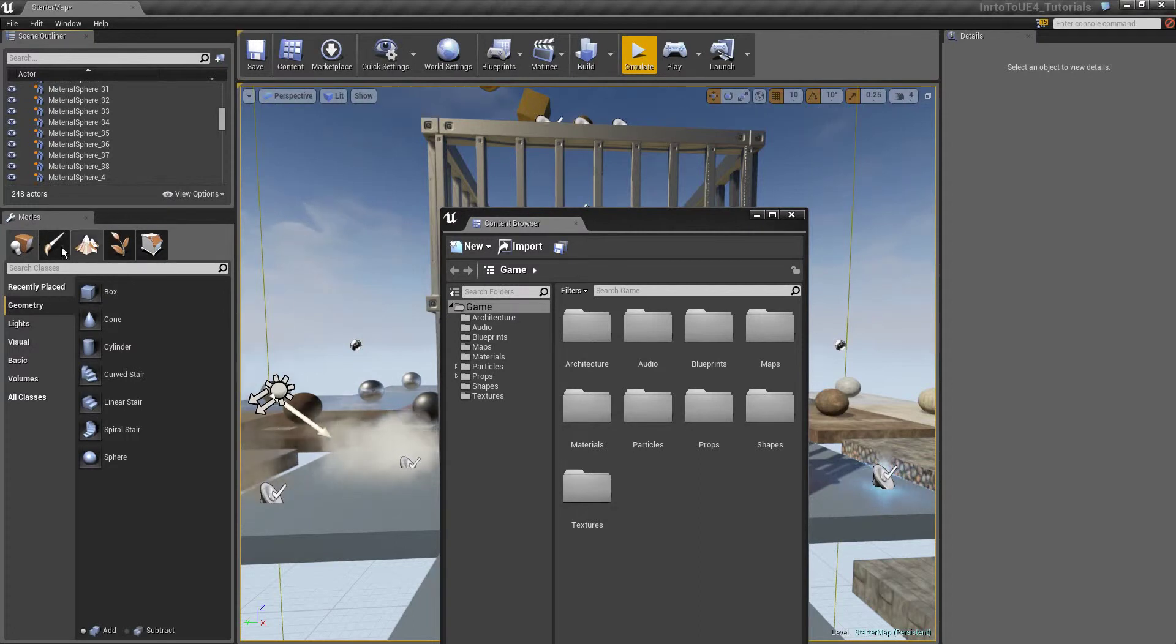
Reposition the floating Content Browser window and dock it between the toolbar and the viewport
left_click(514, 221)
left_click(533, 182)
left_click_drag(493, 234, 497, 236)
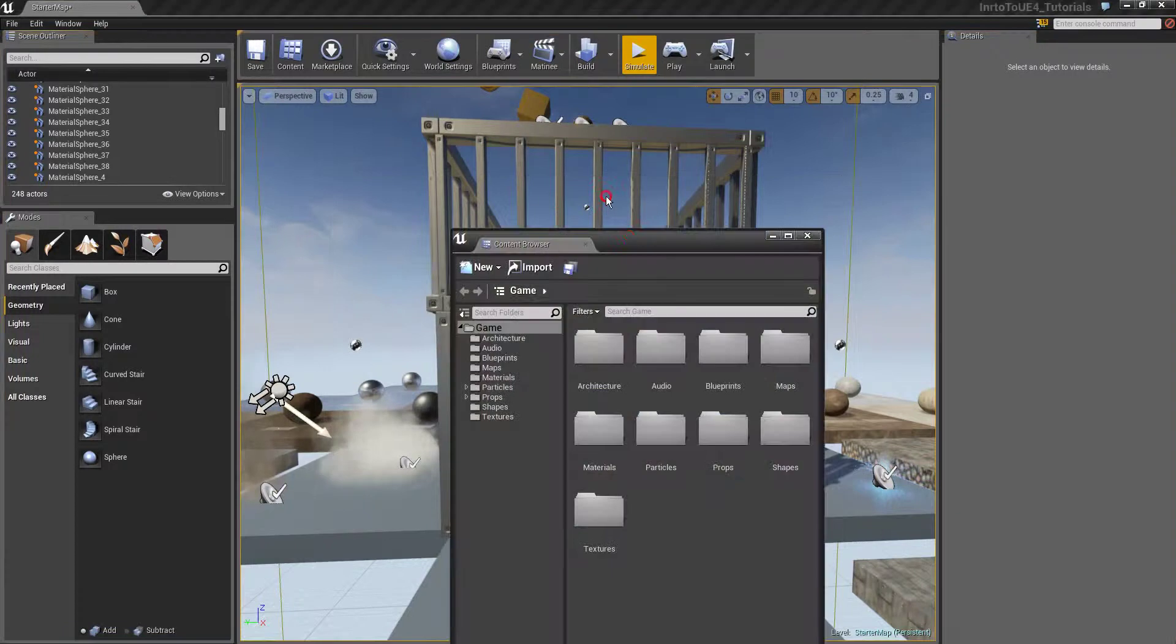
left_click_drag(631, 241, 606, 196)
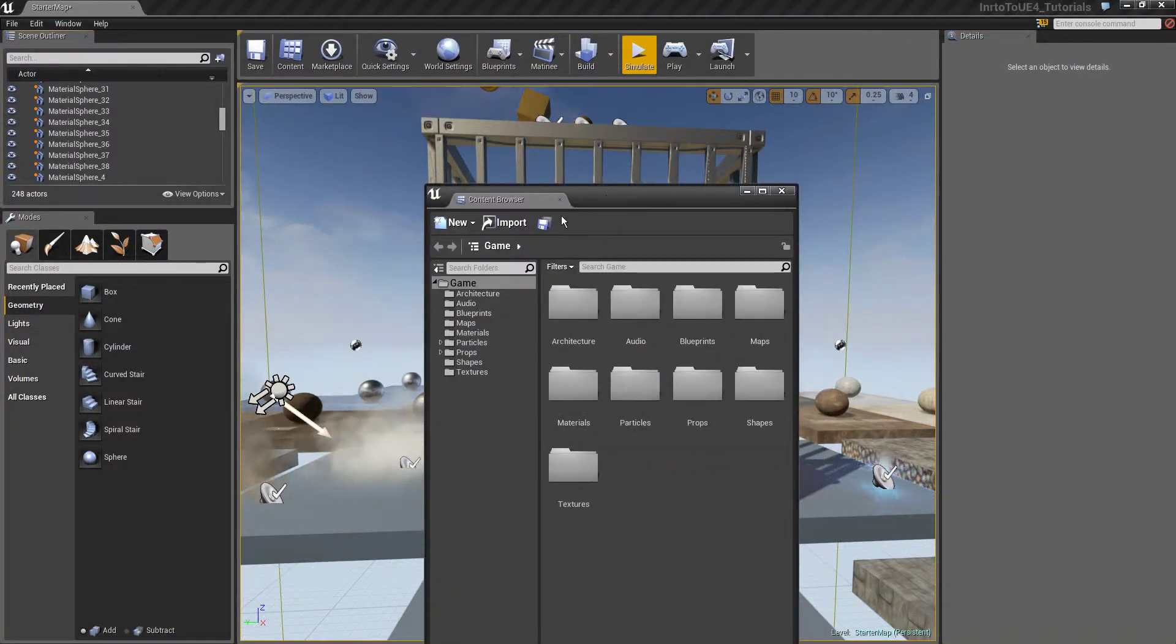
left_click_drag(613, 202, 613, 182)
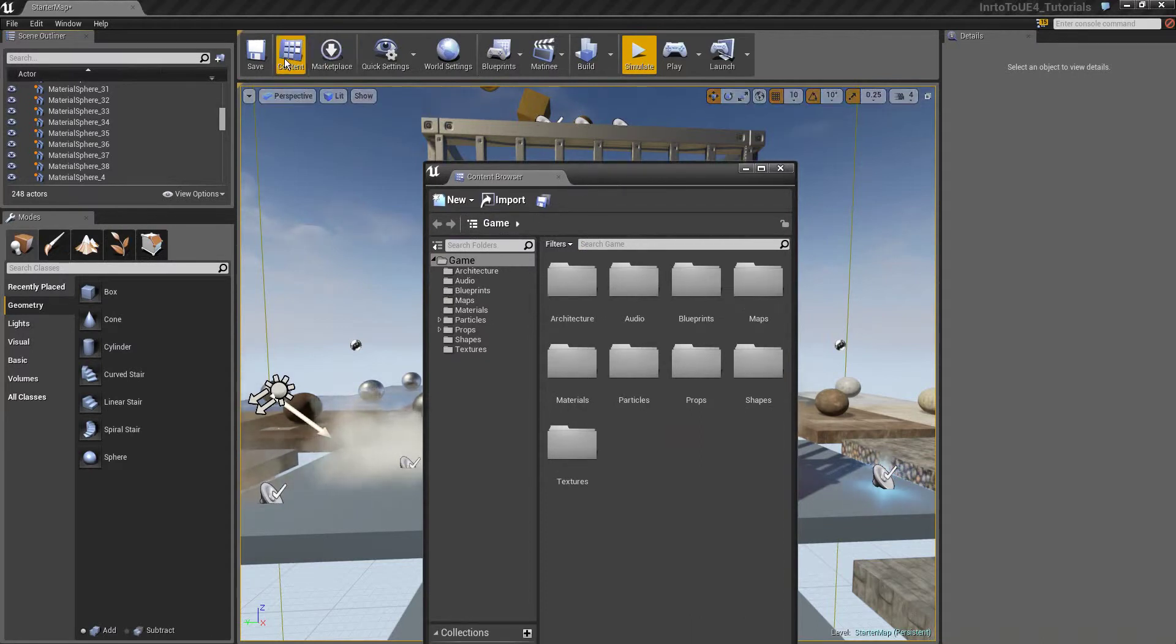
left_click(533, 162)
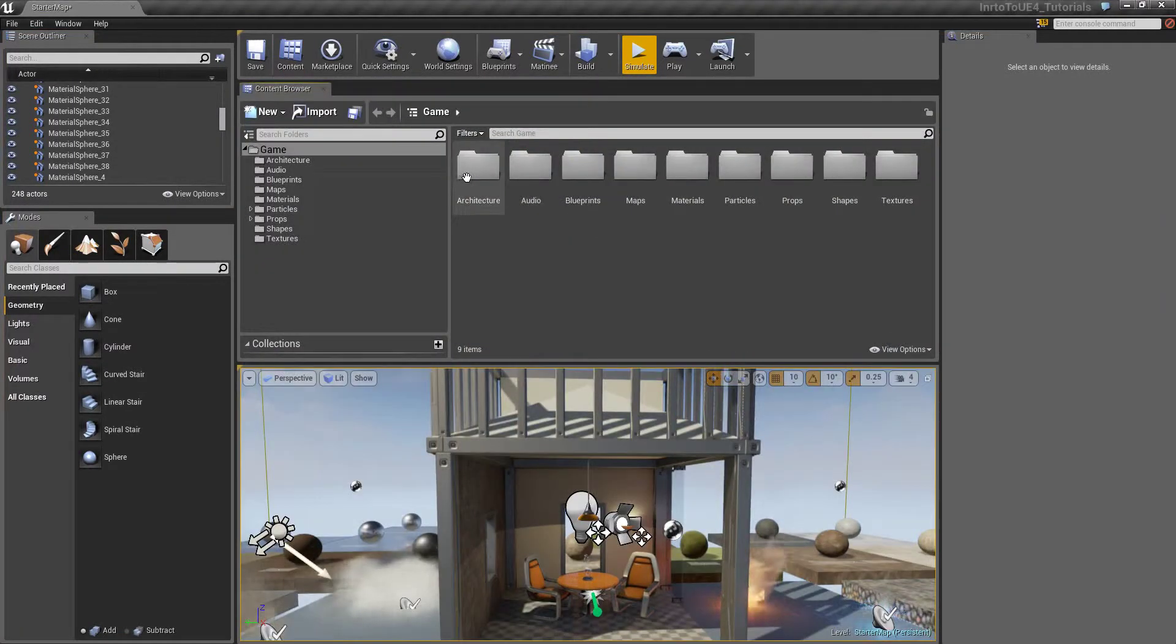
key("ctrl+shift+f")
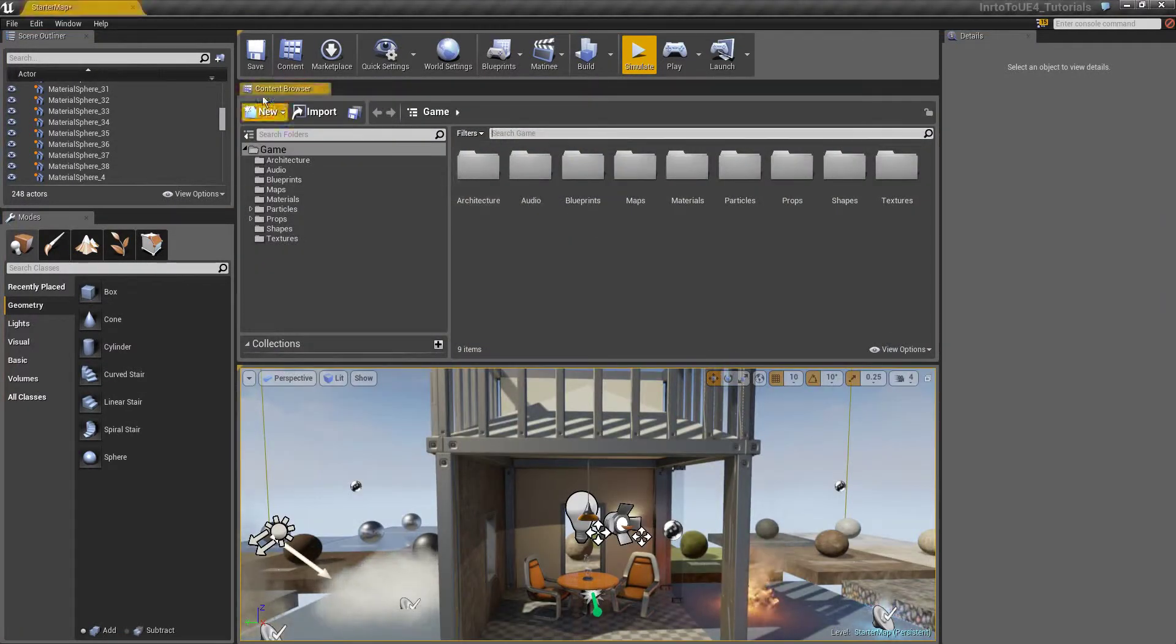
left_click(294, 70)
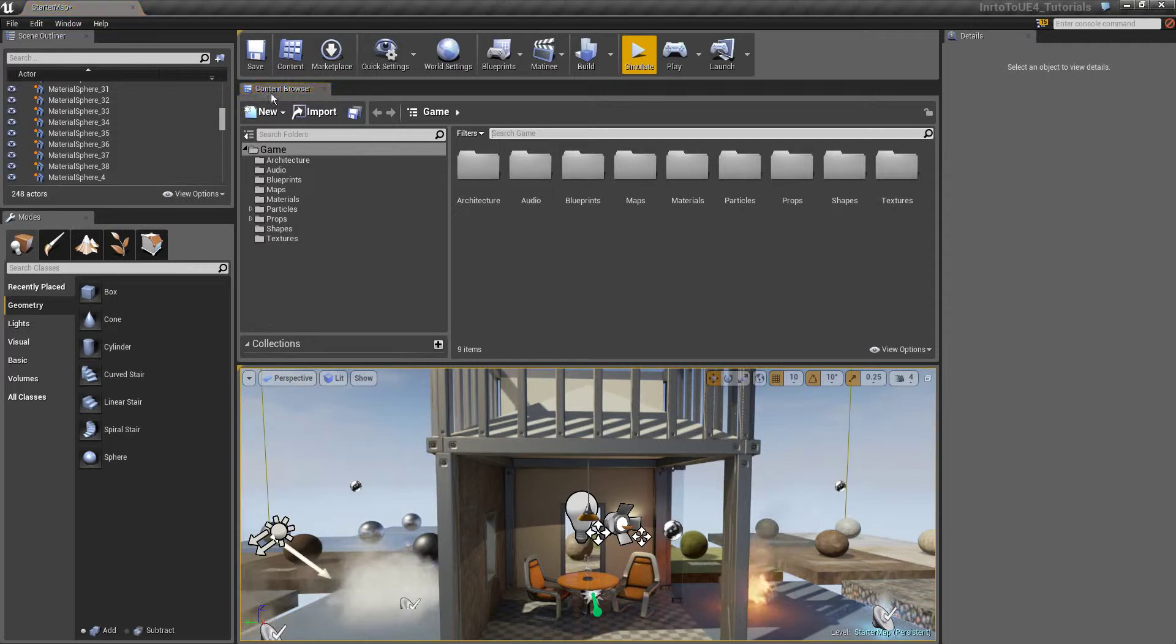
Dock the Content Browser as a tab beside Details and bring Details to the front
left_click_drag(274, 87, 1052, 107)
left_click_drag(1067, 55, 1069, 43)
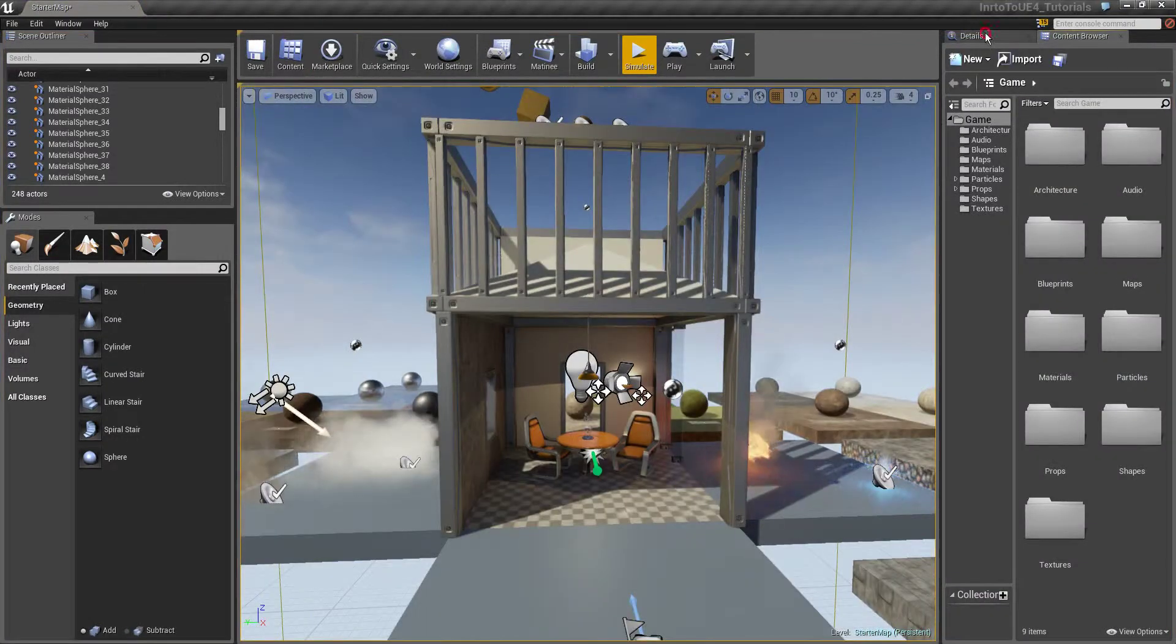
left_click(985, 34)
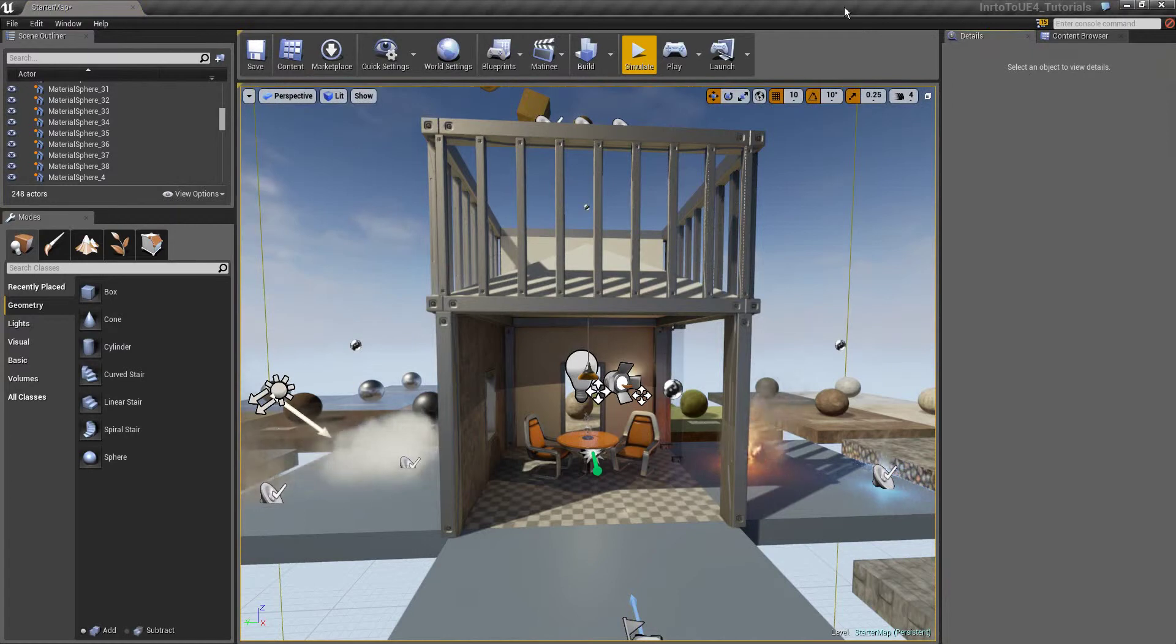
Select the side wall Wall_Door_400x300 in the caged structure, show the Content Browser, and return to the wall's Details
right_click_drag(624, 313, 655, 325)
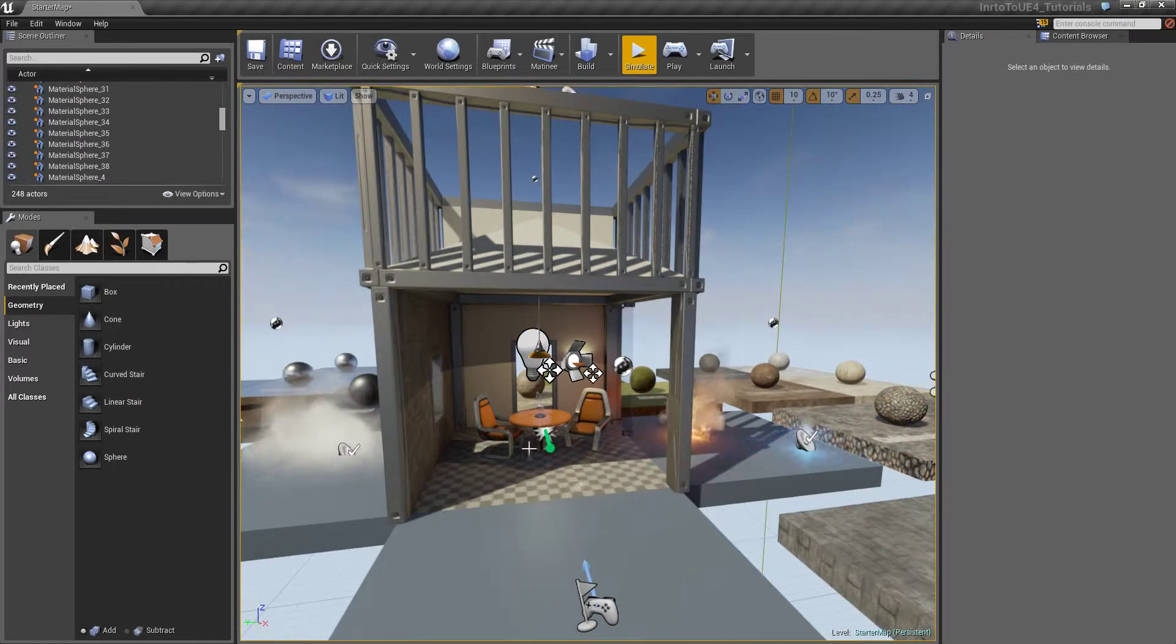
left_click(427, 332)
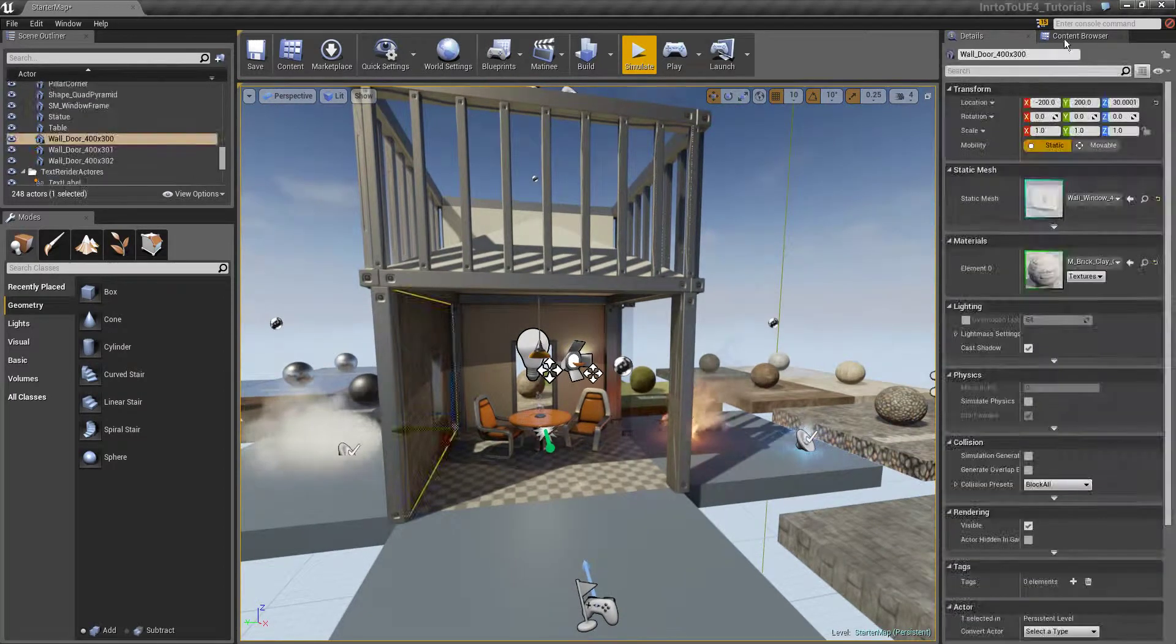
left_click(1071, 36)
right_click_drag(669, 468, 647, 466)
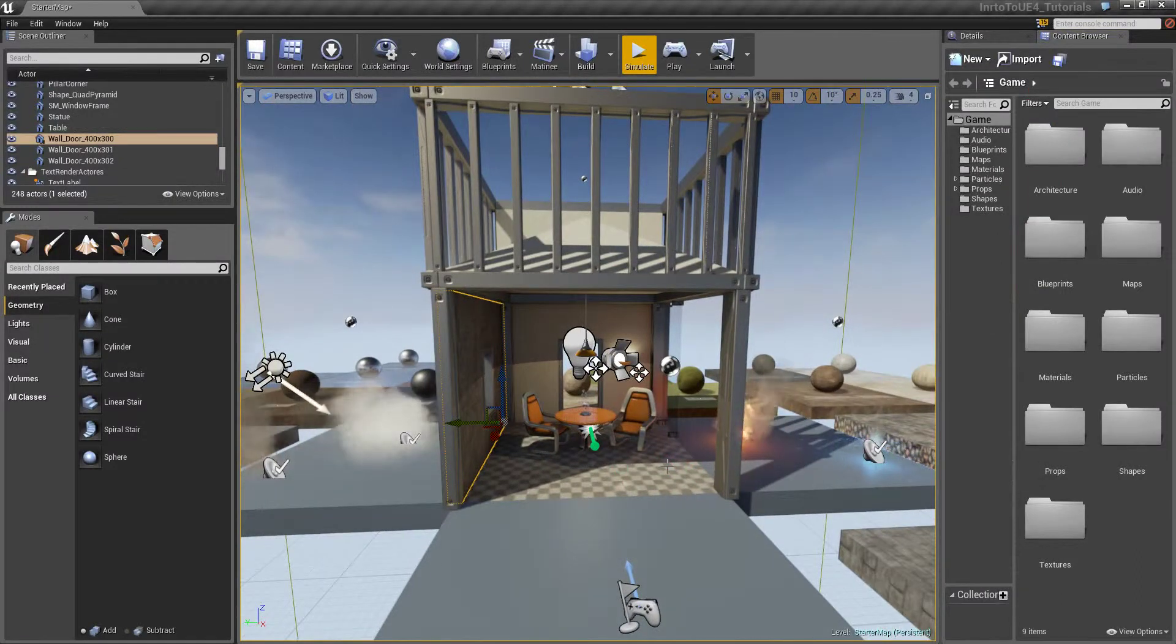
left_click(972, 35)
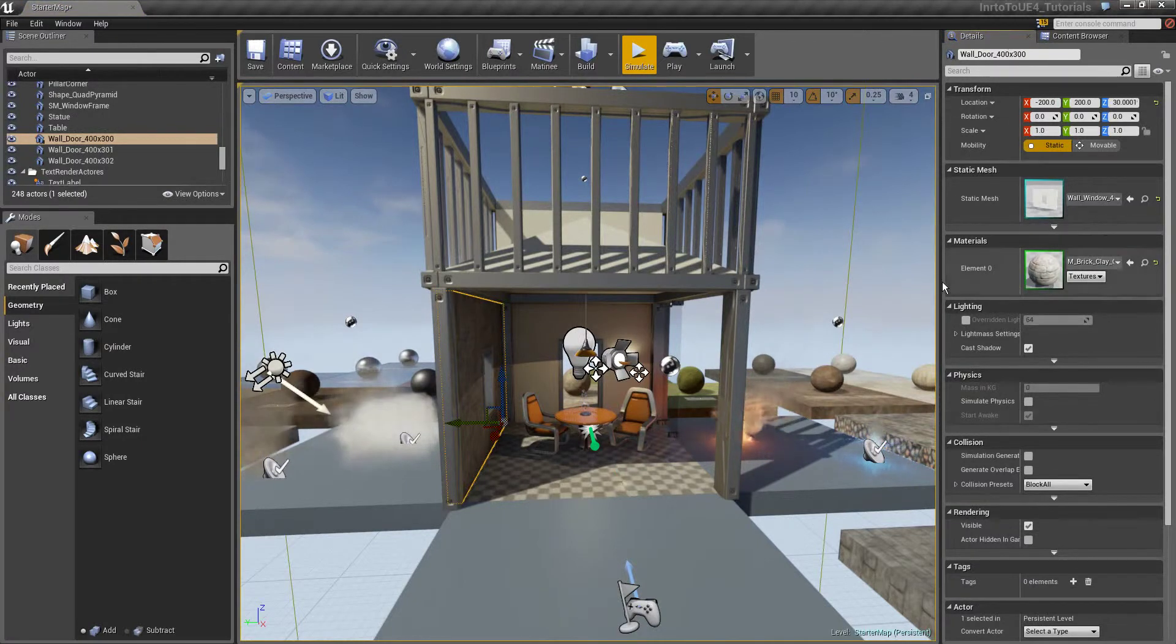
Widen the shared Details and Content Browser panel, enlarge the Content Browser's folder tree slightly, and bring Details back to the front
left_click_drag(931, 281, 856, 280)
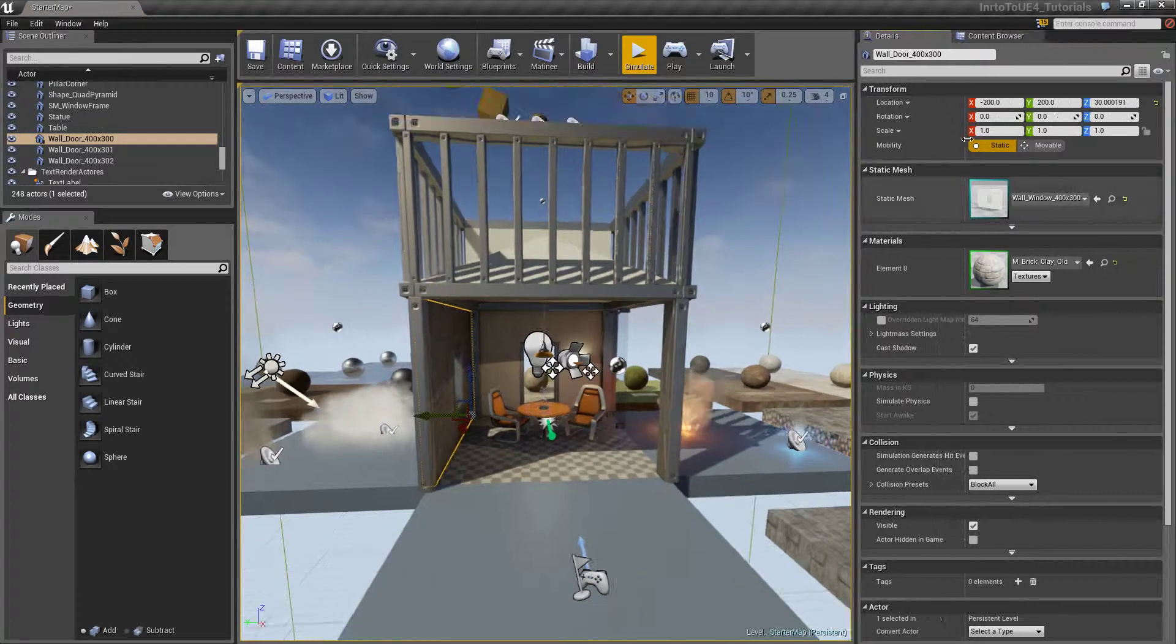
left_click(994, 35)
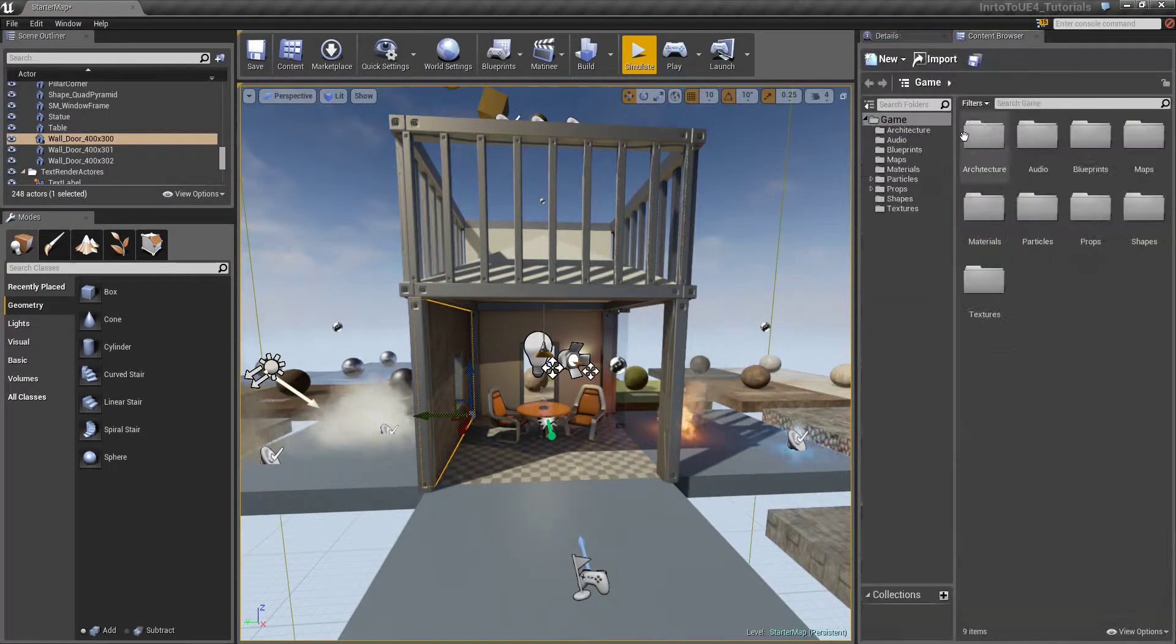
left_click_drag(953, 141, 975, 138)
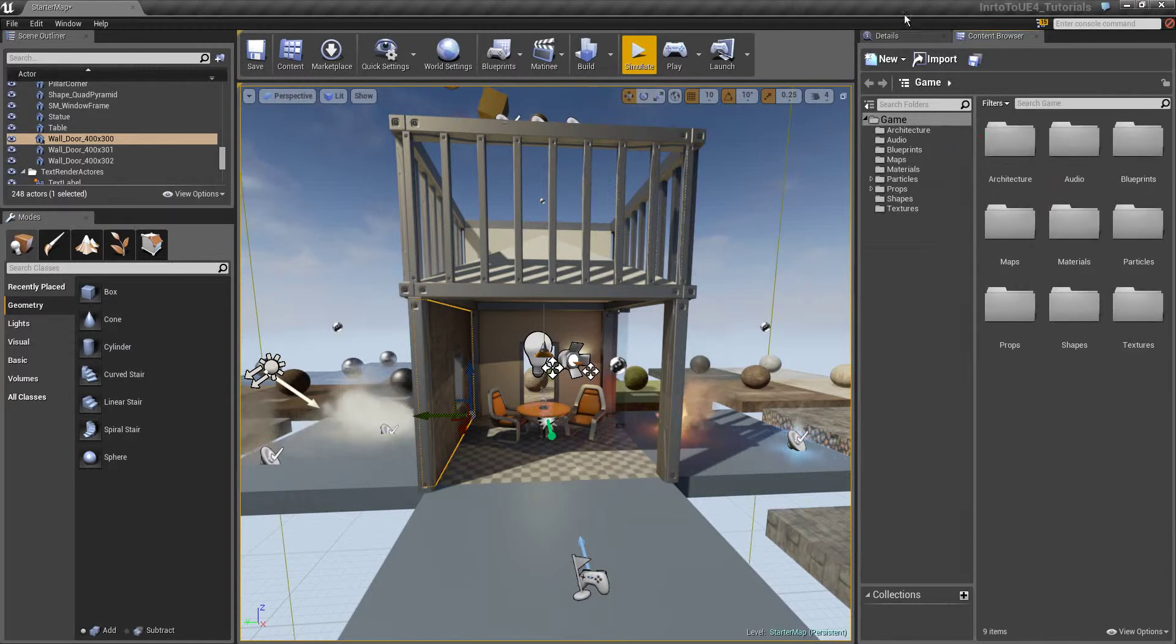
left_click(909, 35)
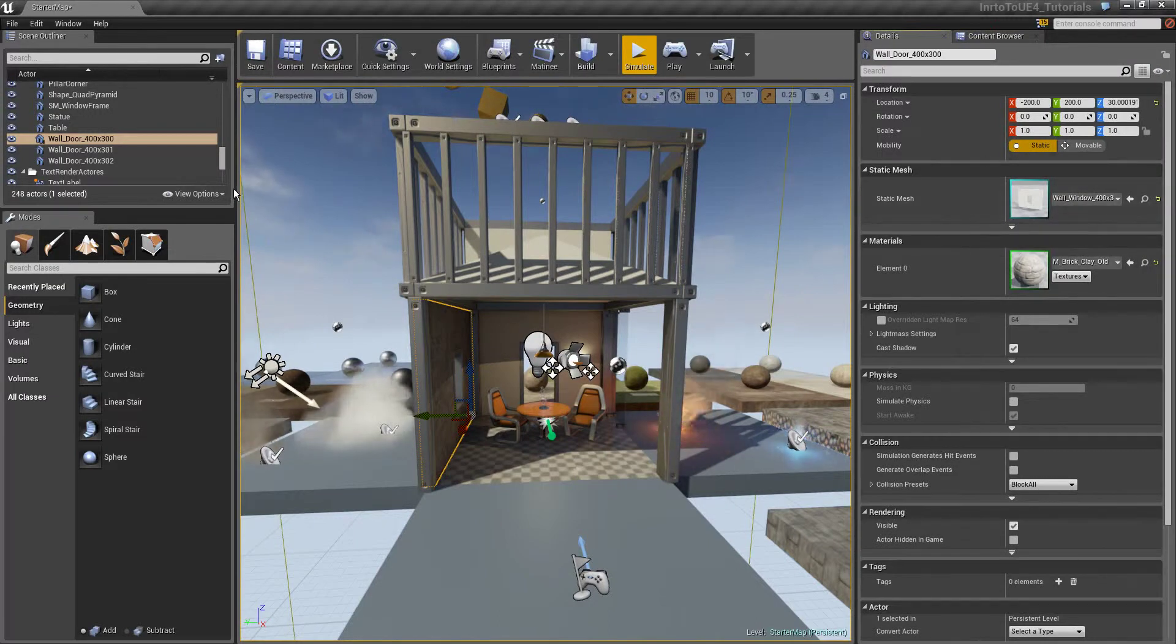
Widen the shared Scene Outliner and Modes column slightly by moving its border with the viewport
left_click_drag(235, 188, 266, 188)
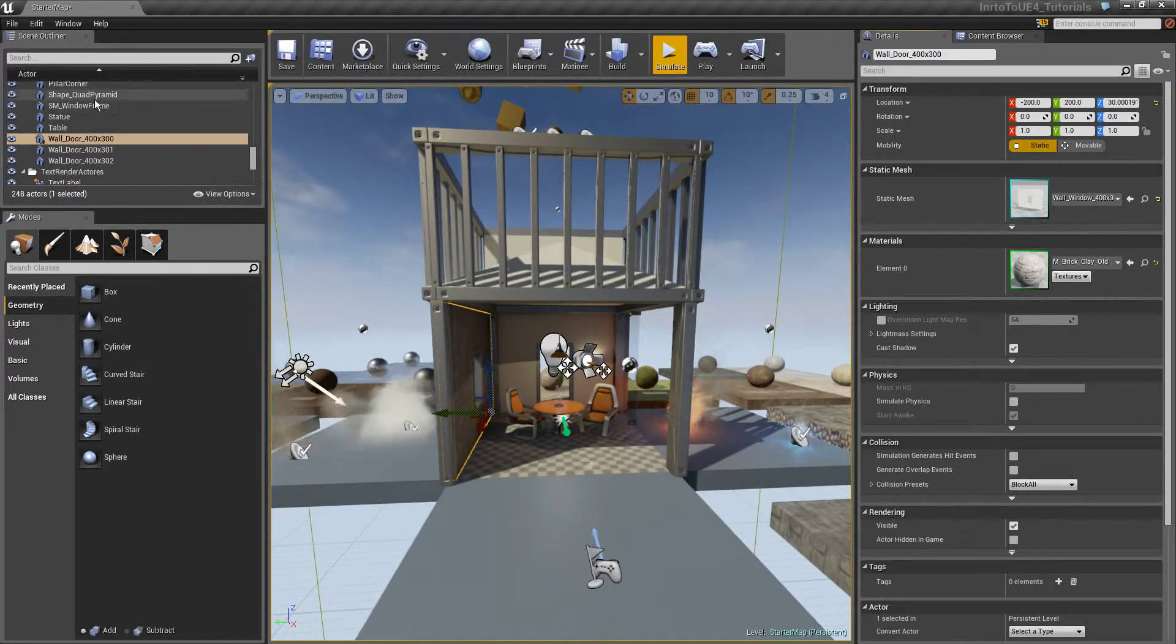
Duplicate the chair at X -10, Y 80 out onto the walkway at X 300, and duplicate that copy sideways to Y -70
left_click(526, 415)
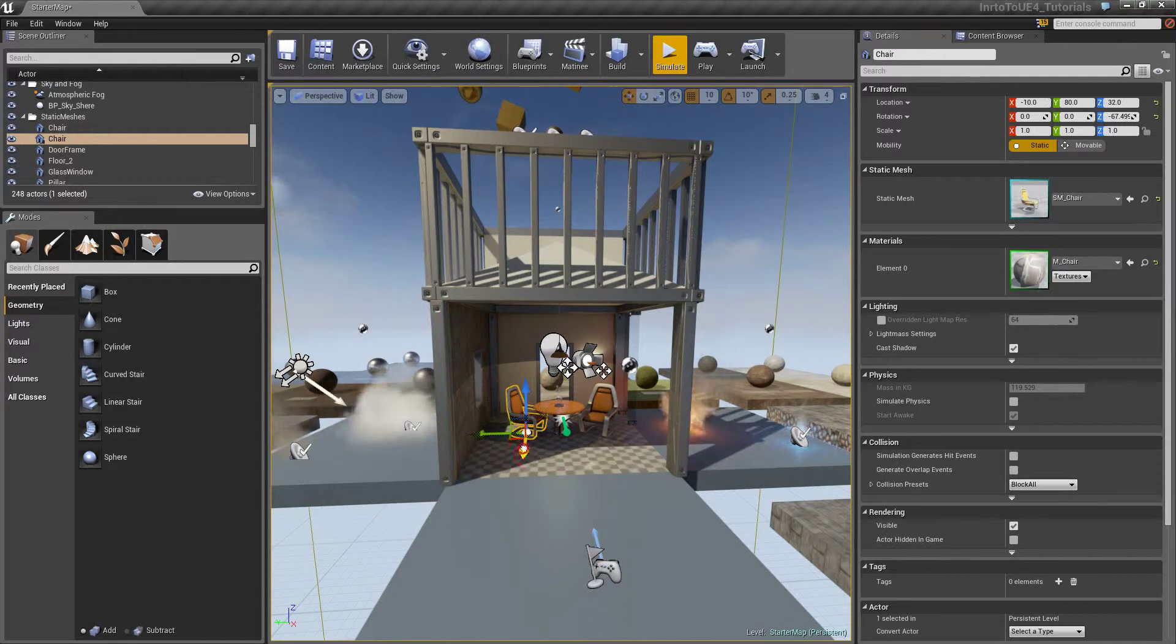
left_click_drag(524, 451, 493, 588, "alt")
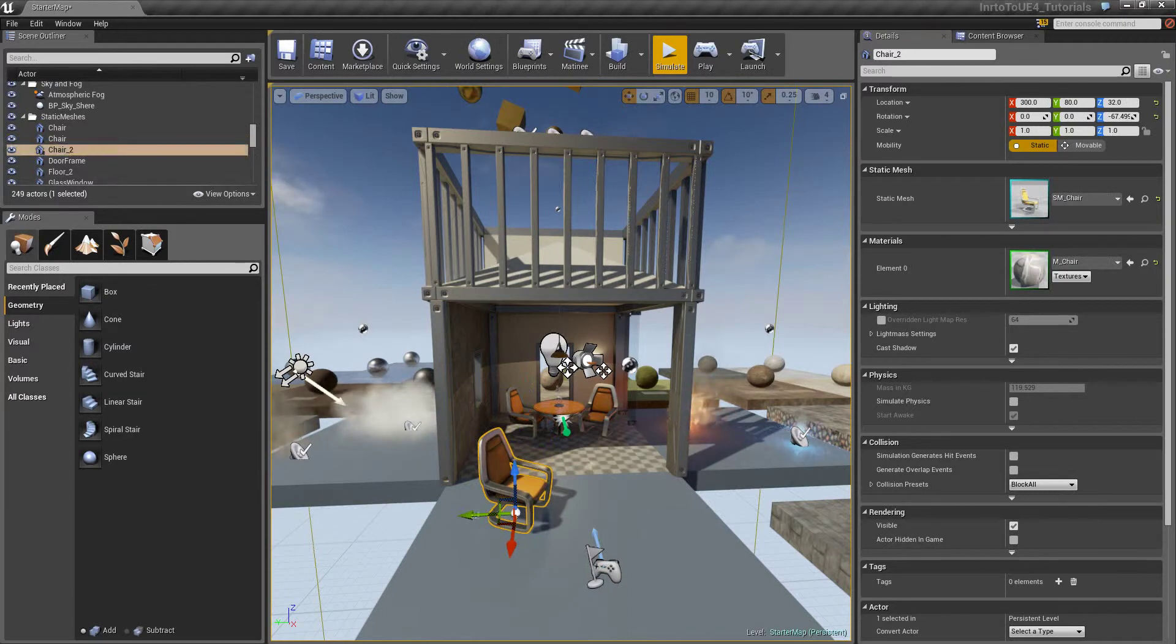
left_click_drag(506, 515, 612, 512, "alt")
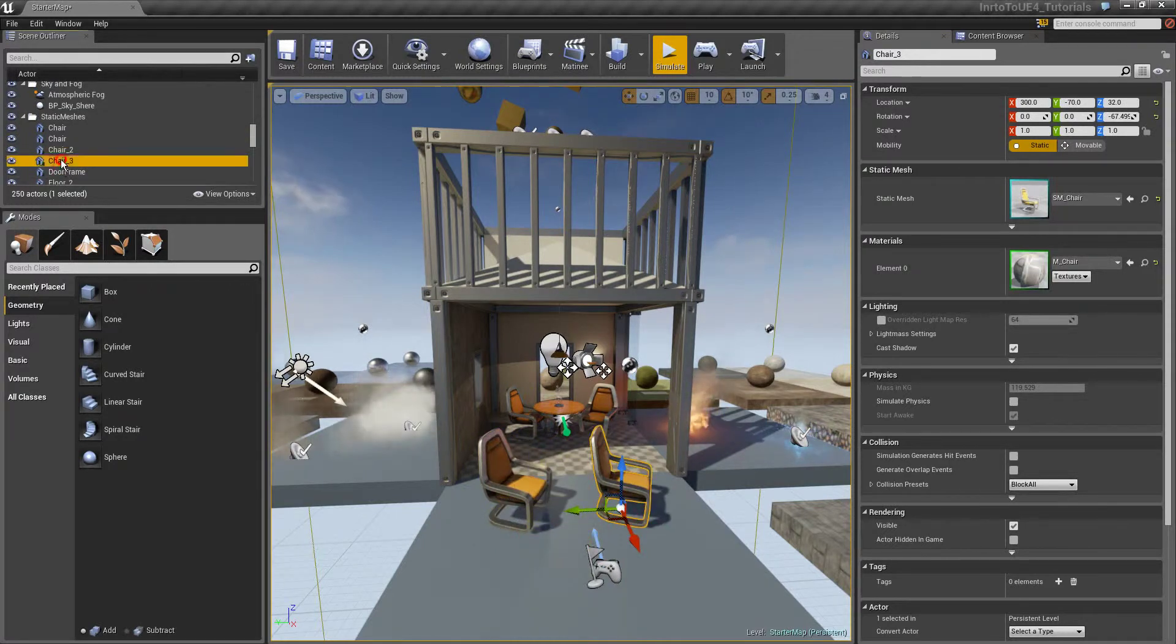
Attach Chair_3 to Chair_2 as its child in the Scene Outliner, and move the parent Chair_2 along Y to 30
left_click_drag(57, 160, 60, 152)
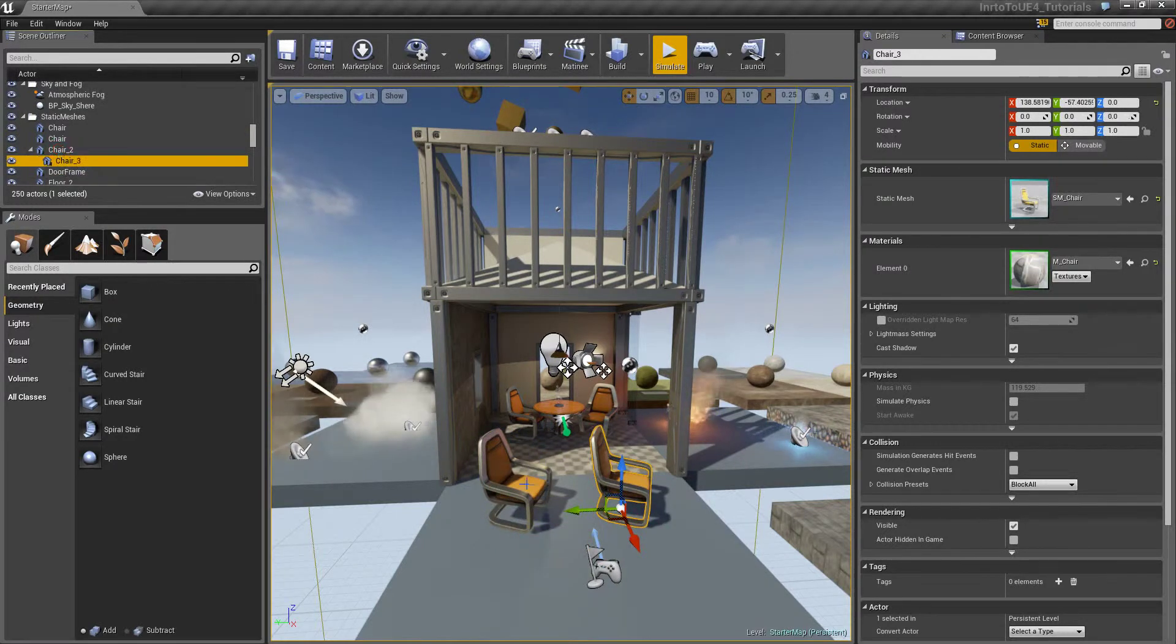
left_click(526, 486)
left_click_drag(475, 516, 509, 511)
Move only the child Chair_3 farther away from its parent along the Y axis, and select Chair_2 again
left_click(656, 490)
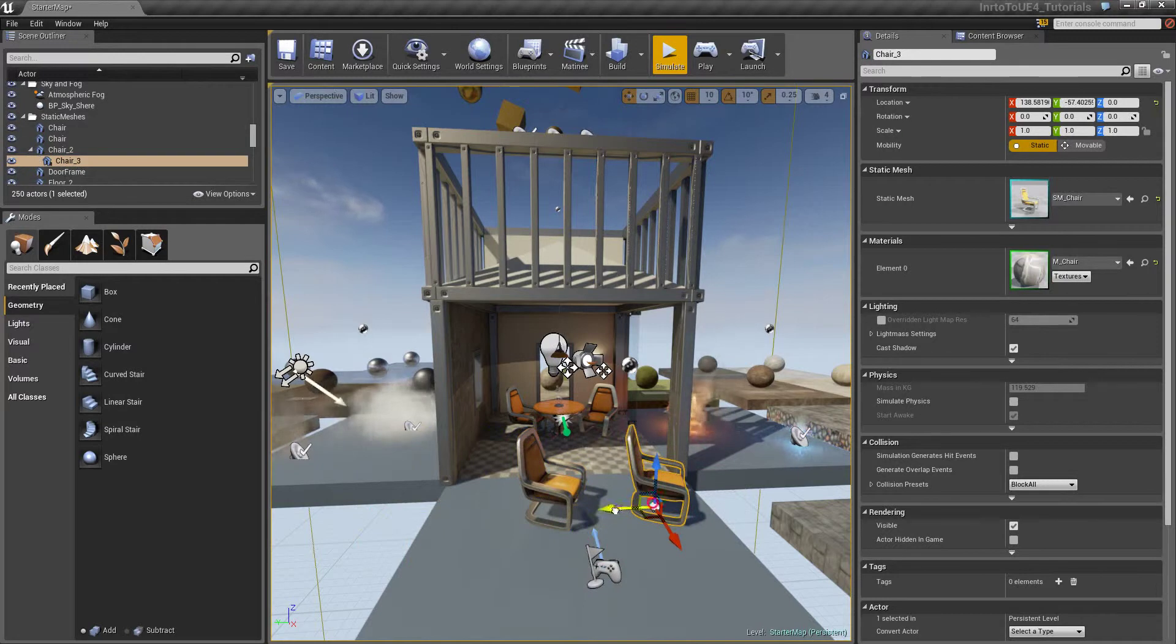
left_click_drag(647, 503, 682, 506)
left_click(534, 480)
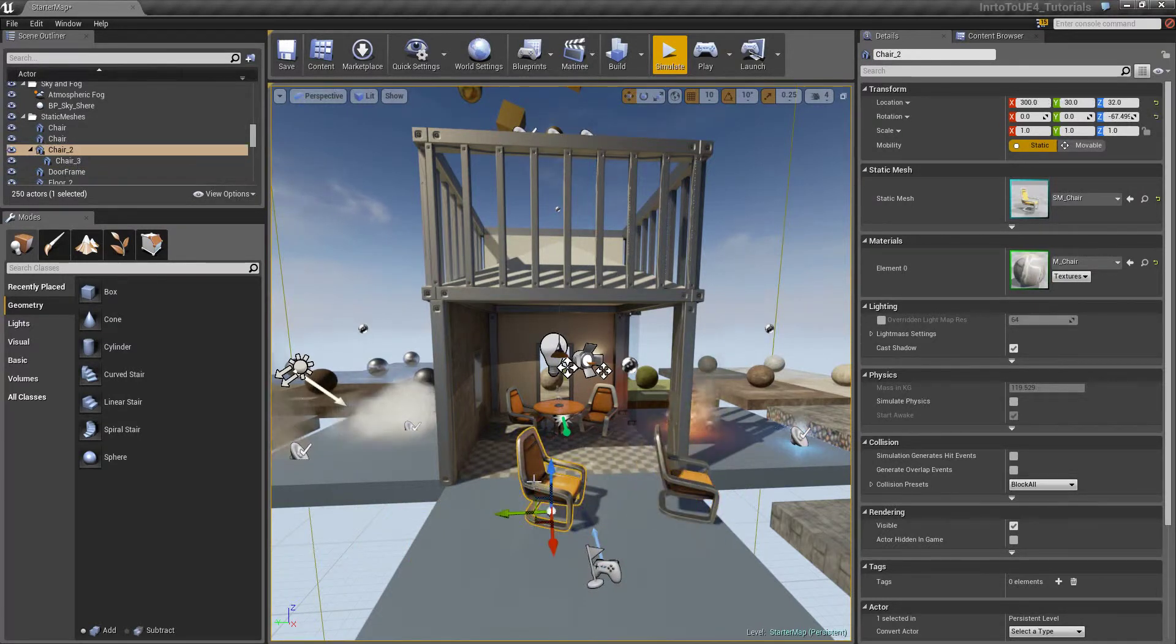